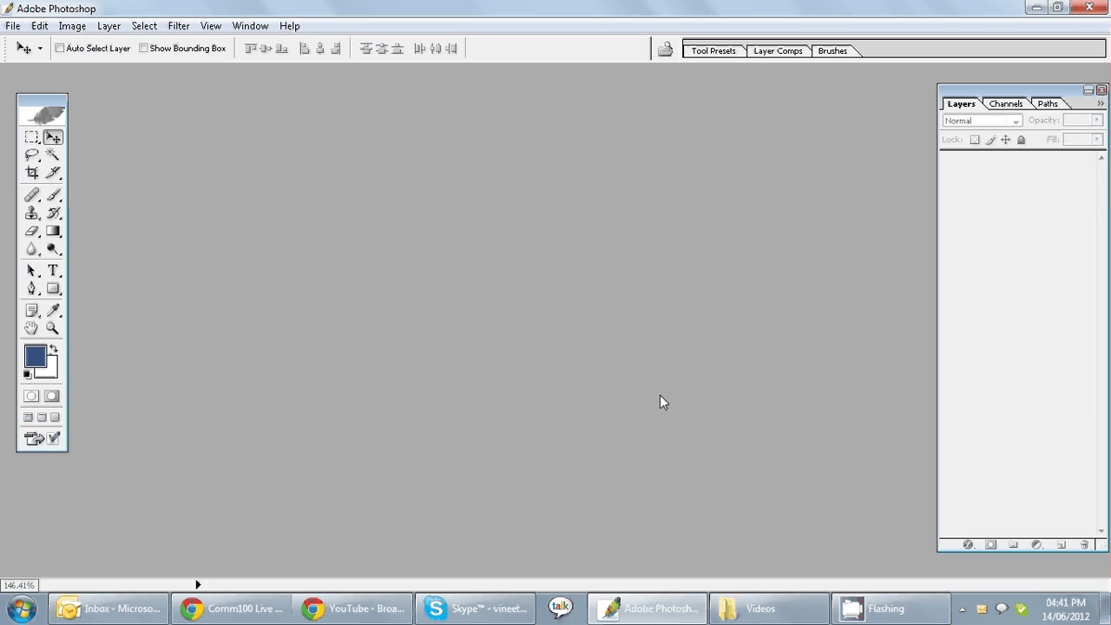
# Open the gbgteammen picture from the desktop's GBG folder in Photoshop and move its document window clear of the toolbox.
pyautogui.click(1032, 8)
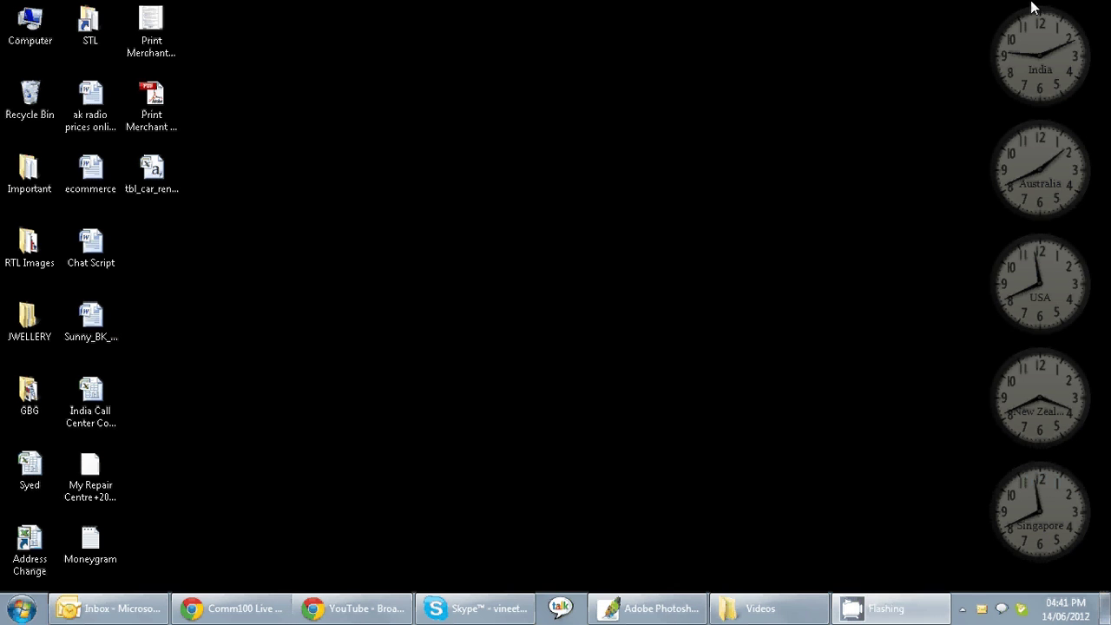
pyautogui.doubleClick(39, 410)
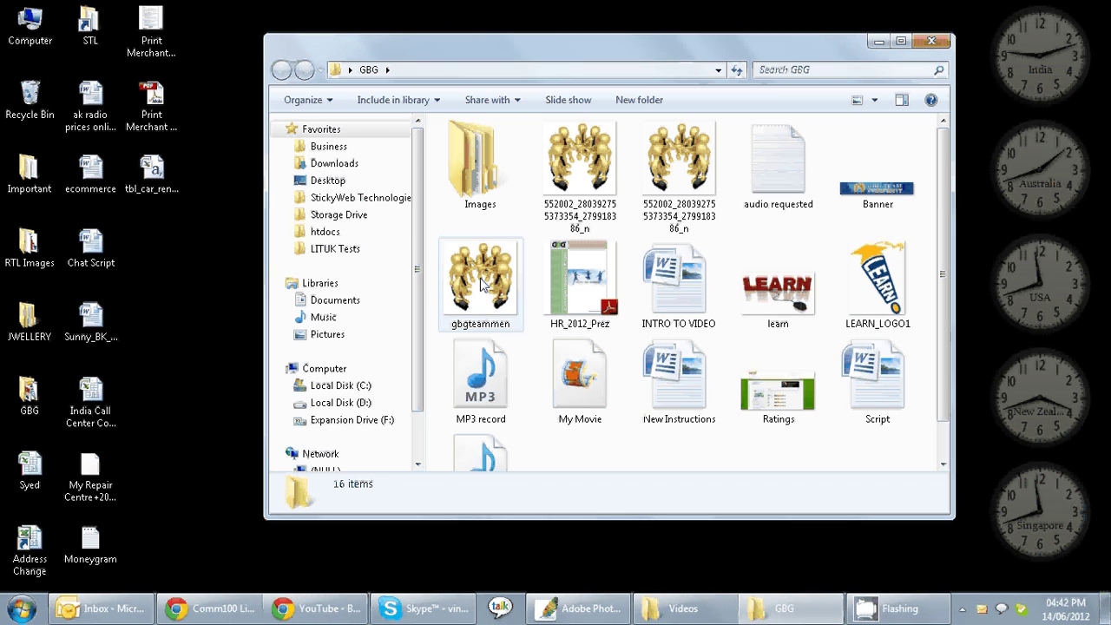
pyautogui.moveTo(482, 286); pyautogui.dragTo(442, 266)
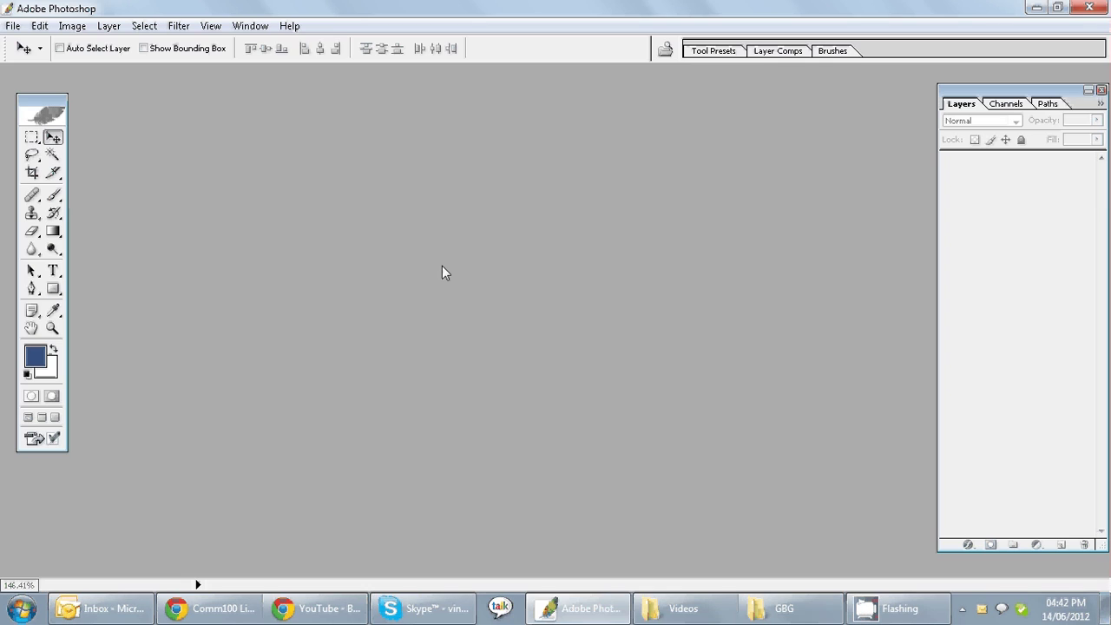
pyautogui.moveTo(138, 86); pyautogui.dragTo(290, 112)
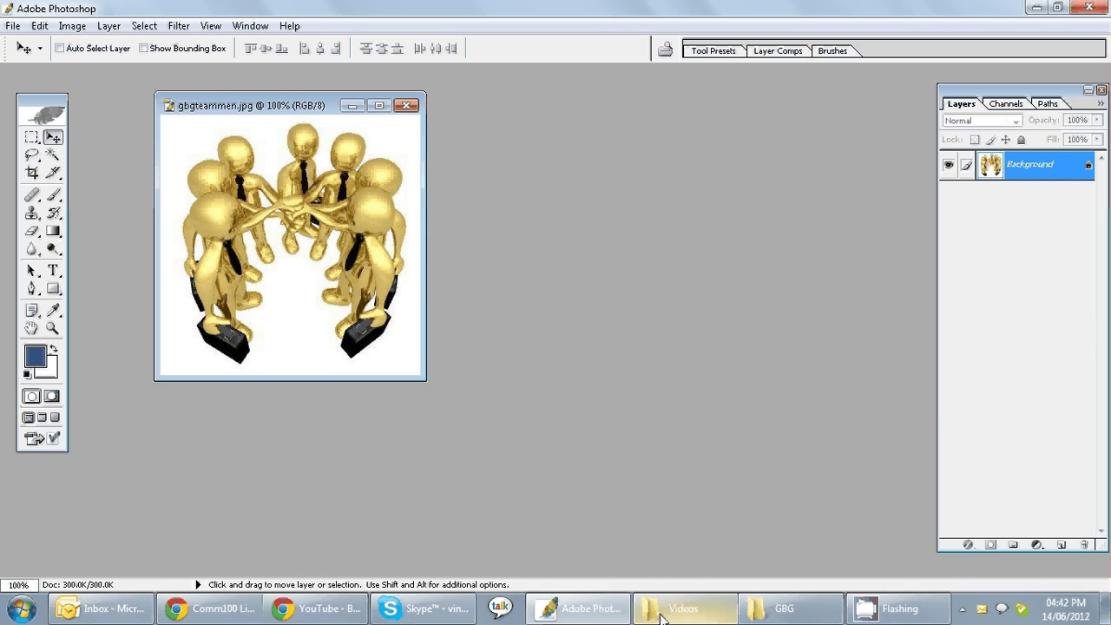
# Open the Banner image from the GBG folder as well and arrange both document windows so each is reachable.
pyautogui.click(778, 609)
pyautogui.scroll(1, 580, 325)
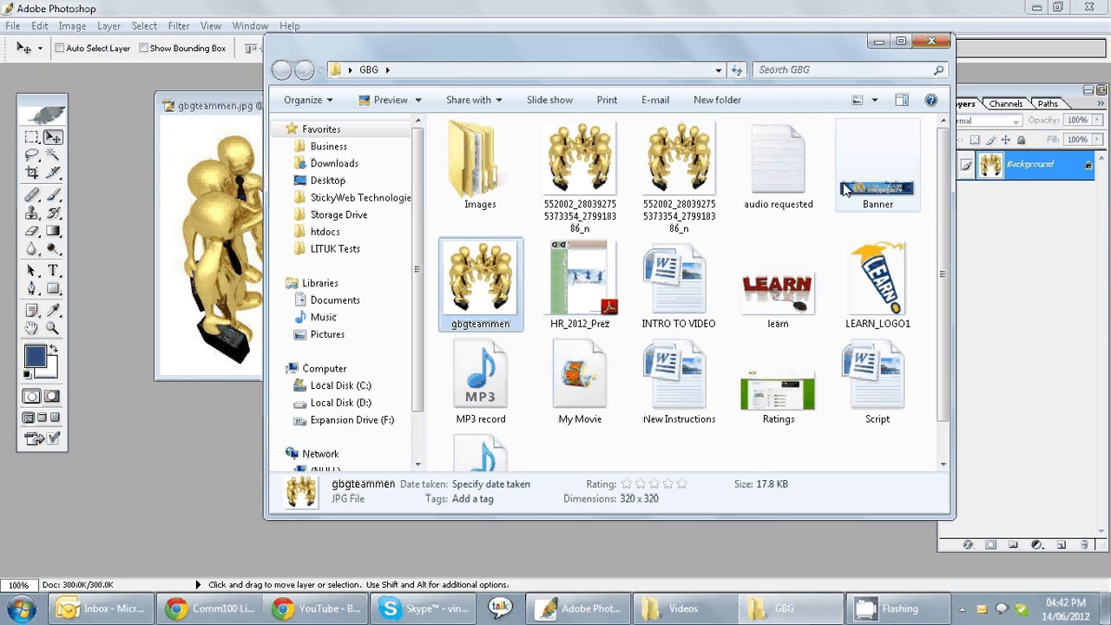
pyautogui.click(846, 190)
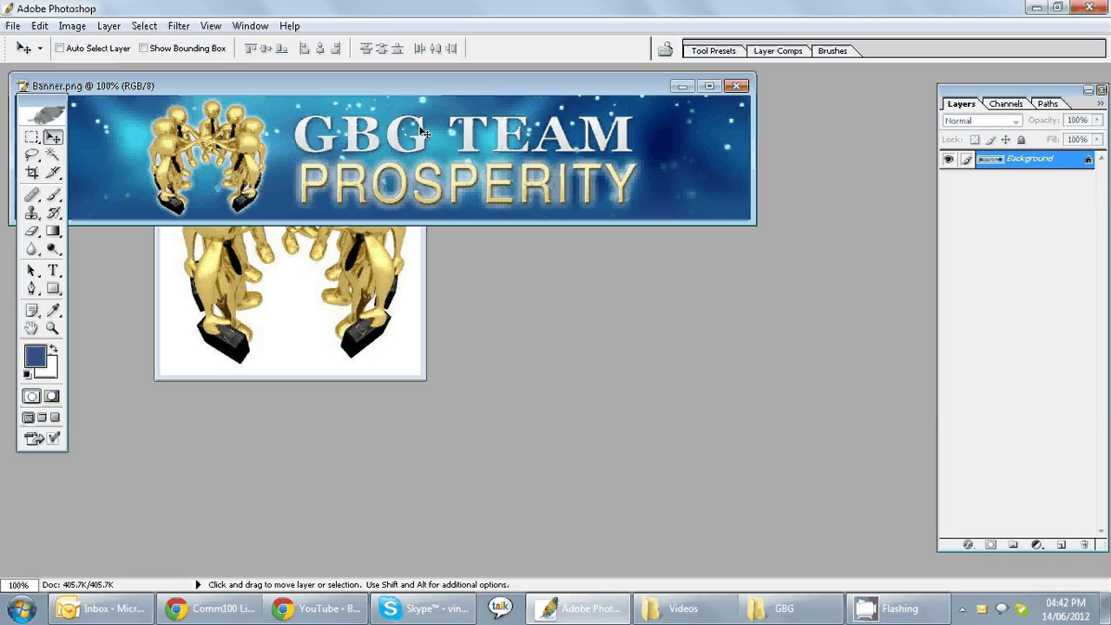
pyautogui.moveTo(439, 90); pyautogui.dragTo(656, 304)
pyautogui.click(254, 189)
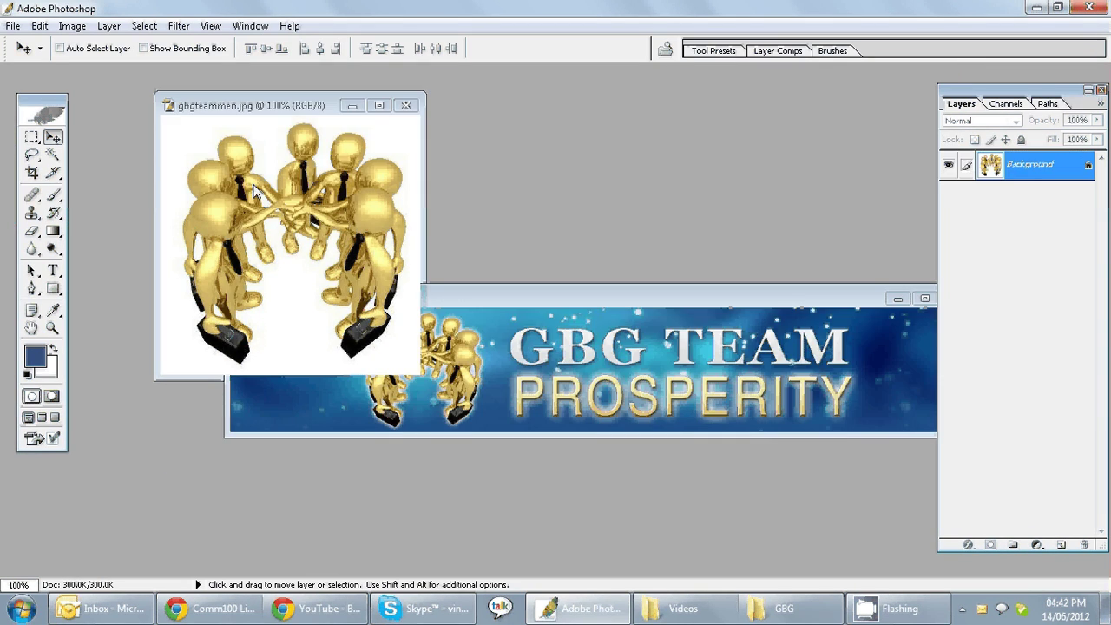
# Copy the gbgteammen picture onto the banner, try it over the banner's left end, and close the banner document.
pyautogui.moveTo(255, 189); pyautogui.dragTo(399, 371)
pyautogui.moveTo(808, 304); pyautogui.dragTo(692, 254)
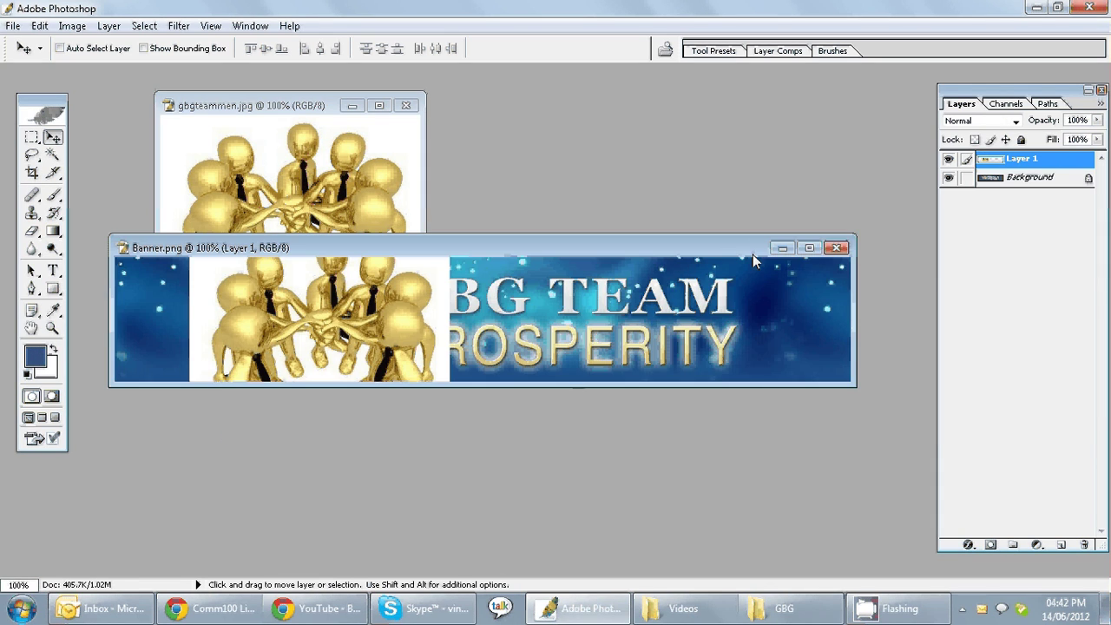
pyautogui.click(809, 248)
pyautogui.moveTo(390, 333); pyautogui.dragTo(228, 319)
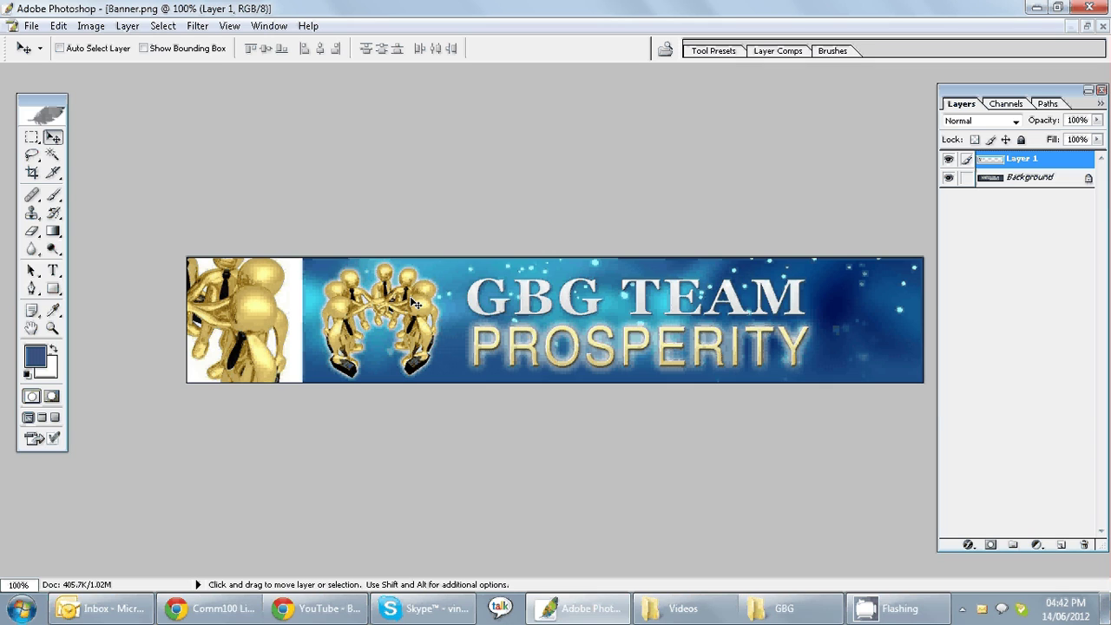
pyautogui.moveTo(247, 322); pyautogui.dragTo(364, 325)
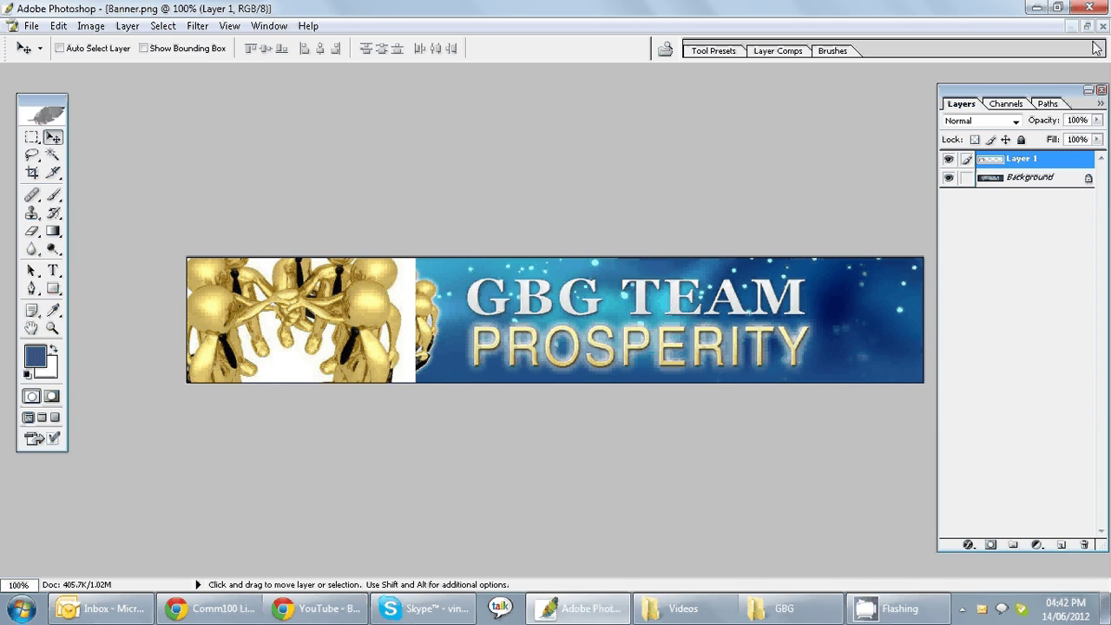
pyautogui.click(1103, 26)
pyautogui.click(554, 246)
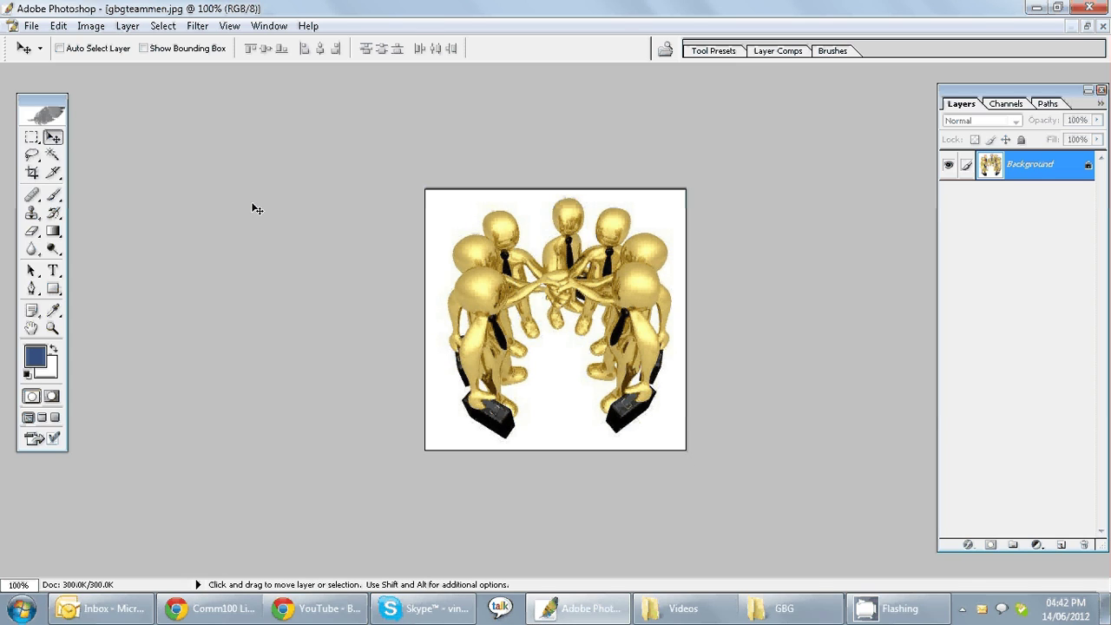
# Select the white background around the golden figures with the Magic Wand at tolerance 32.
pyautogui.moveTo(54, 104); pyautogui.dragTo(43, 118)
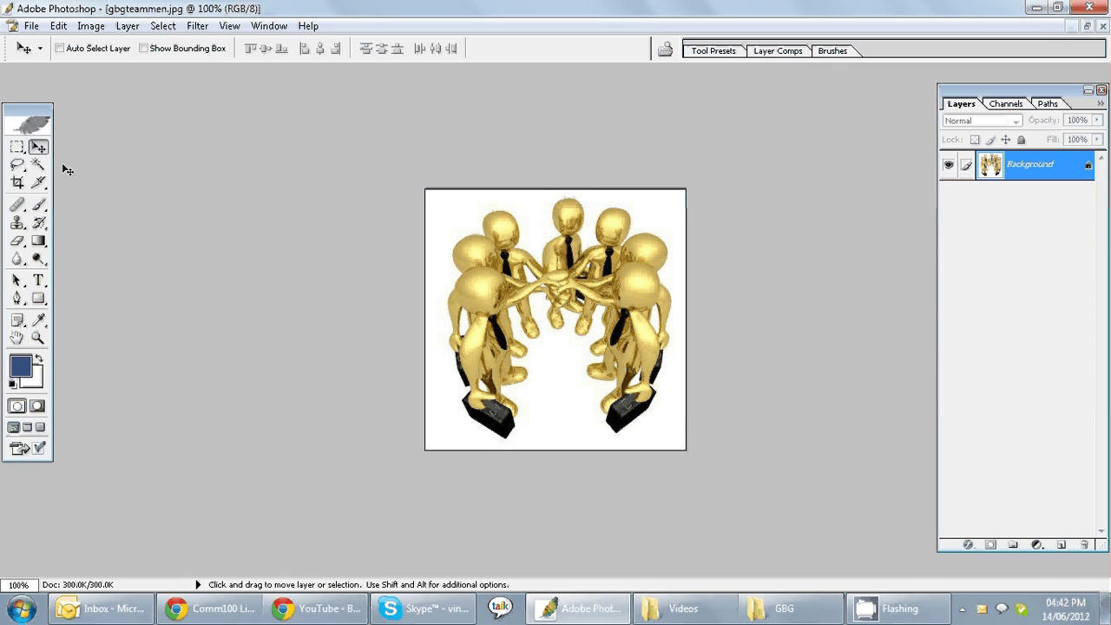
pyautogui.click(39, 154)
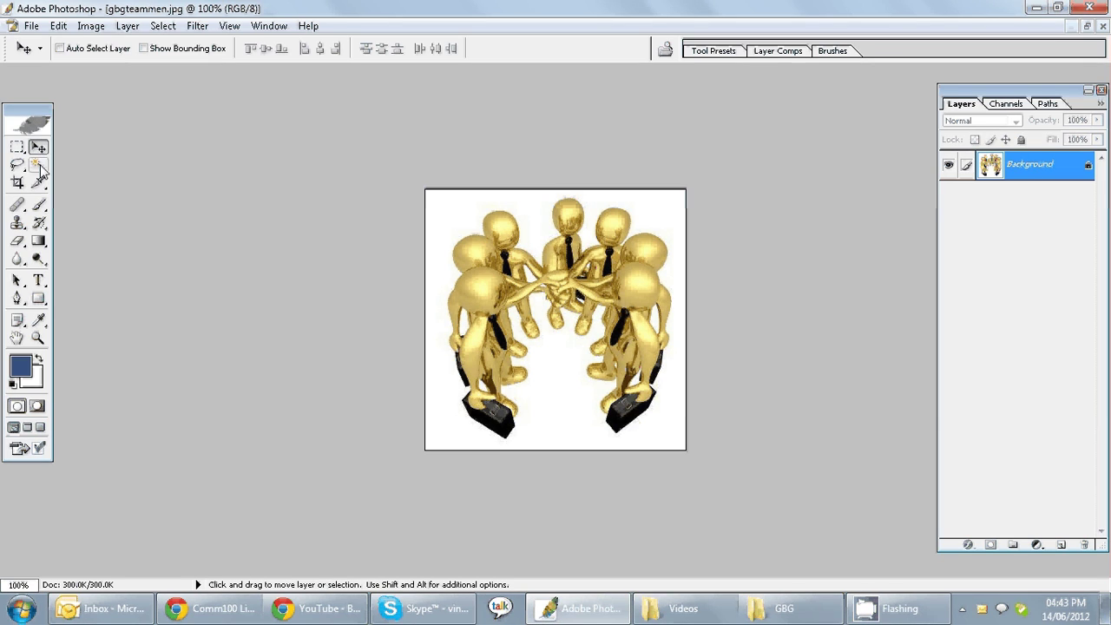
pyautogui.click(38, 166)
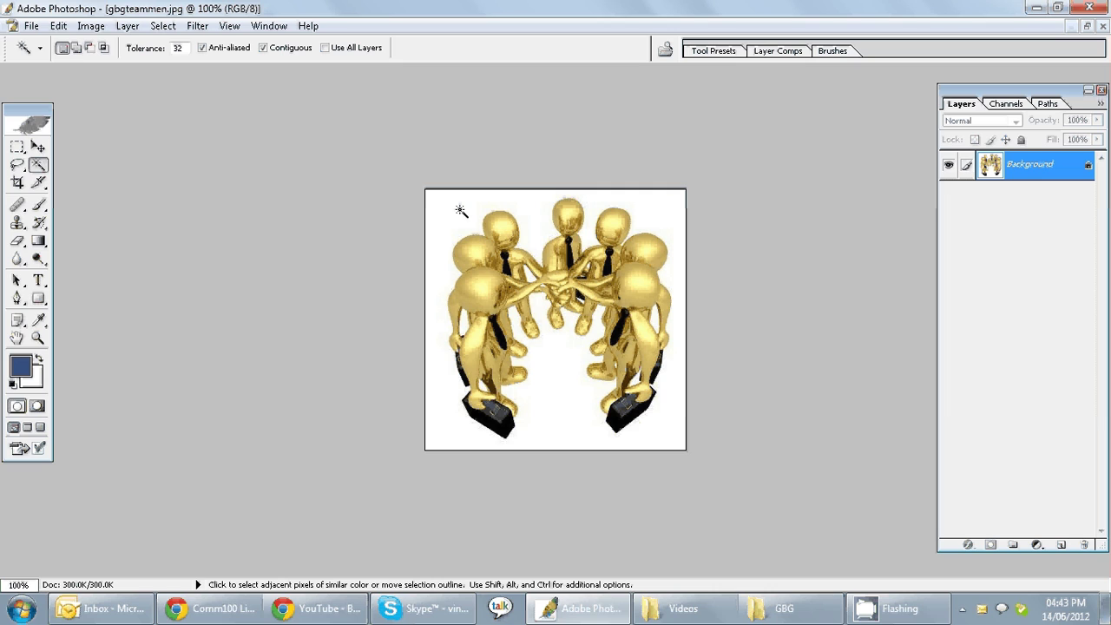
pyautogui.click(565, 415)
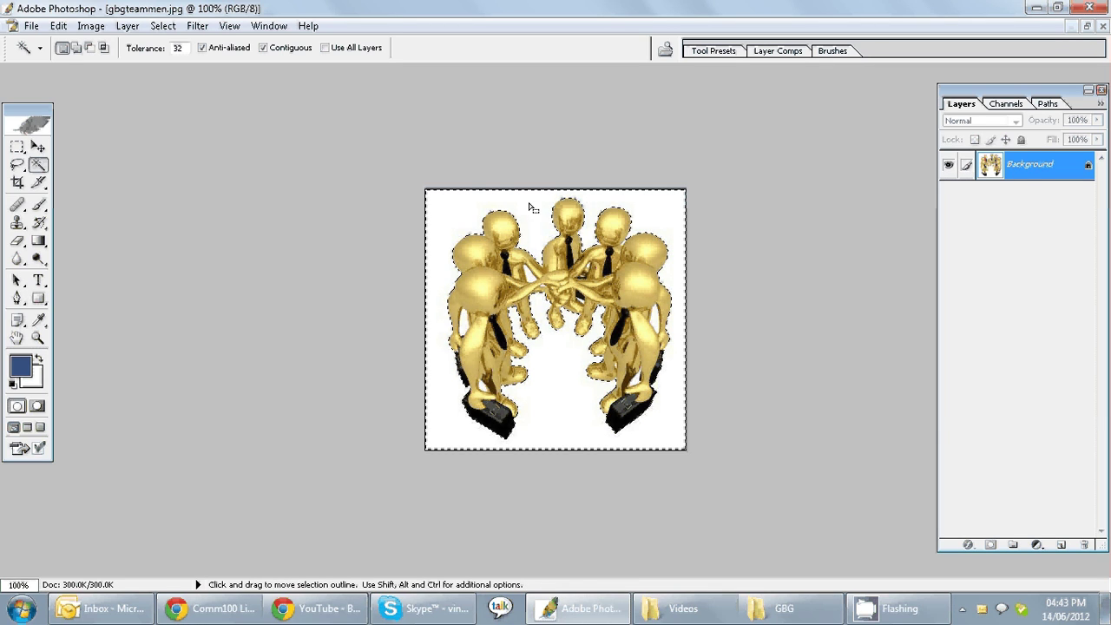
# Try the Magic Wand on a golden head, the black briefcases and the figures' ties one after another.
pyautogui.click(474, 288)
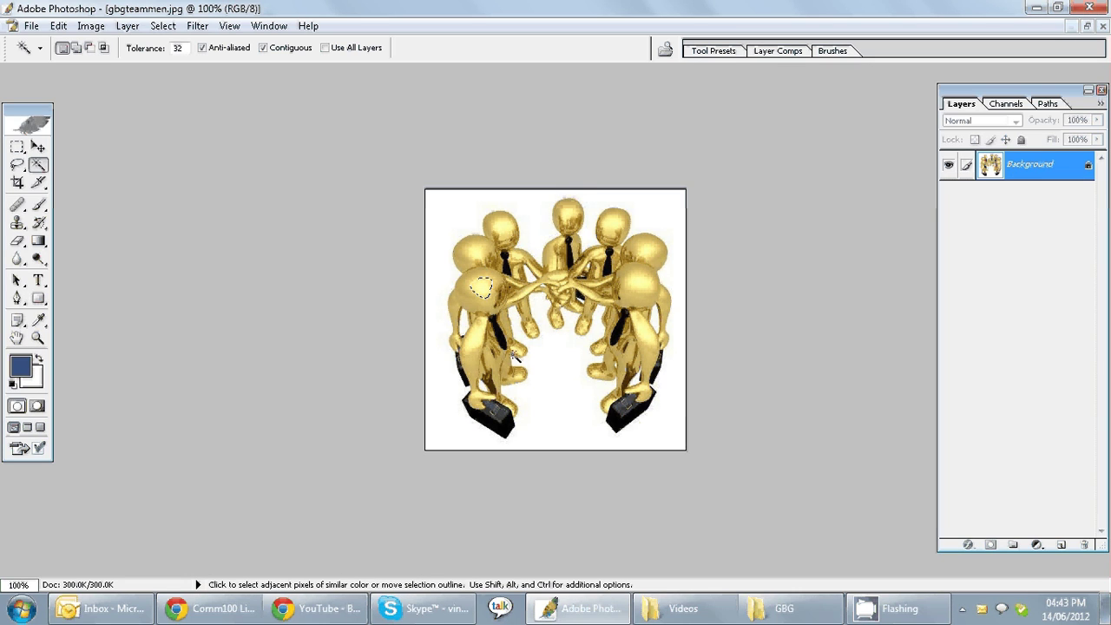
pyautogui.click(516, 432)
pyautogui.click(618, 425)
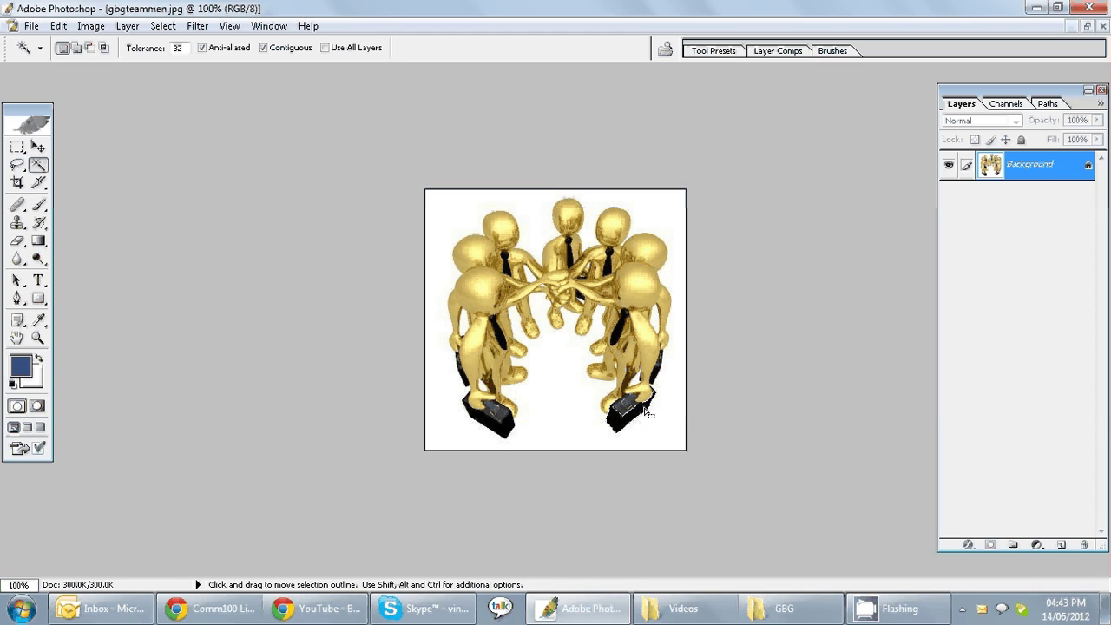
pyautogui.click(624, 337)
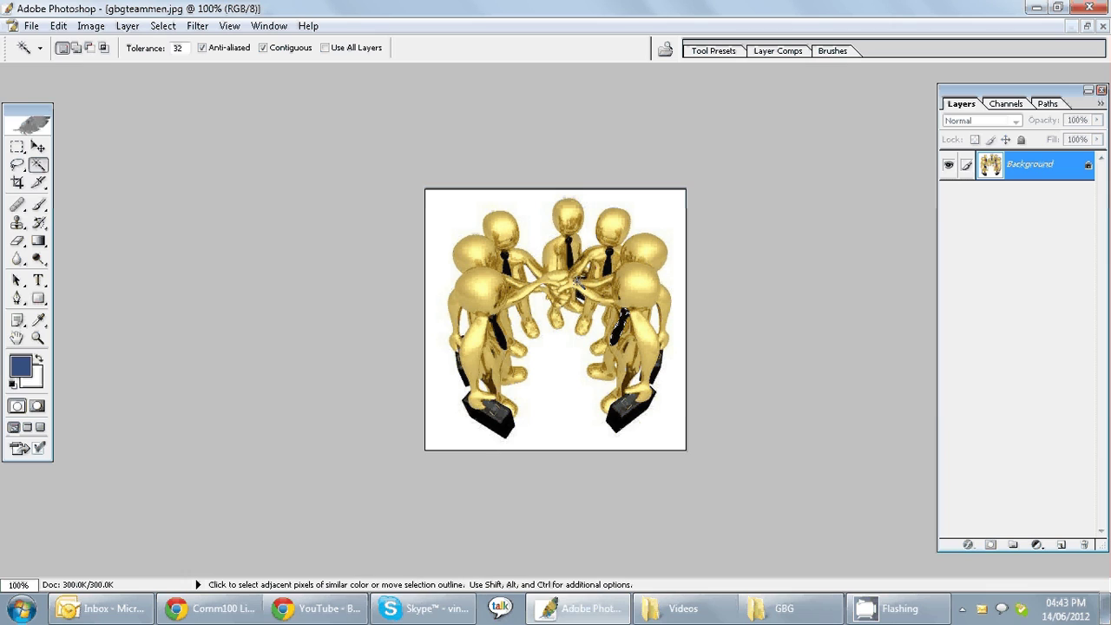
pyautogui.click(570, 246)
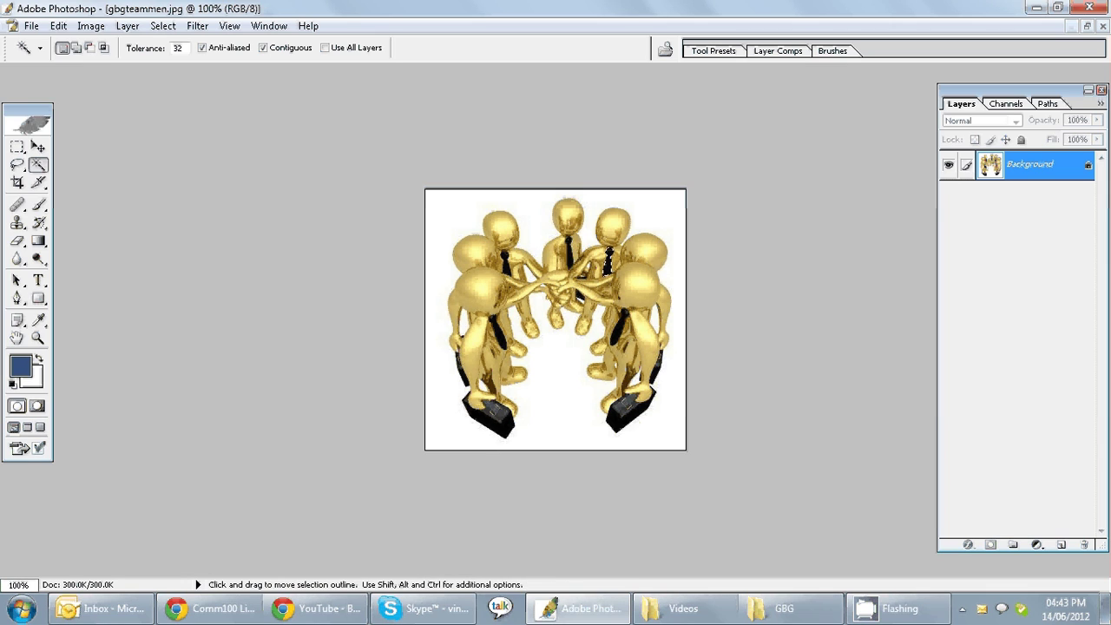
pyautogui.click(507, 258)
pyautogui.click(499, 331)
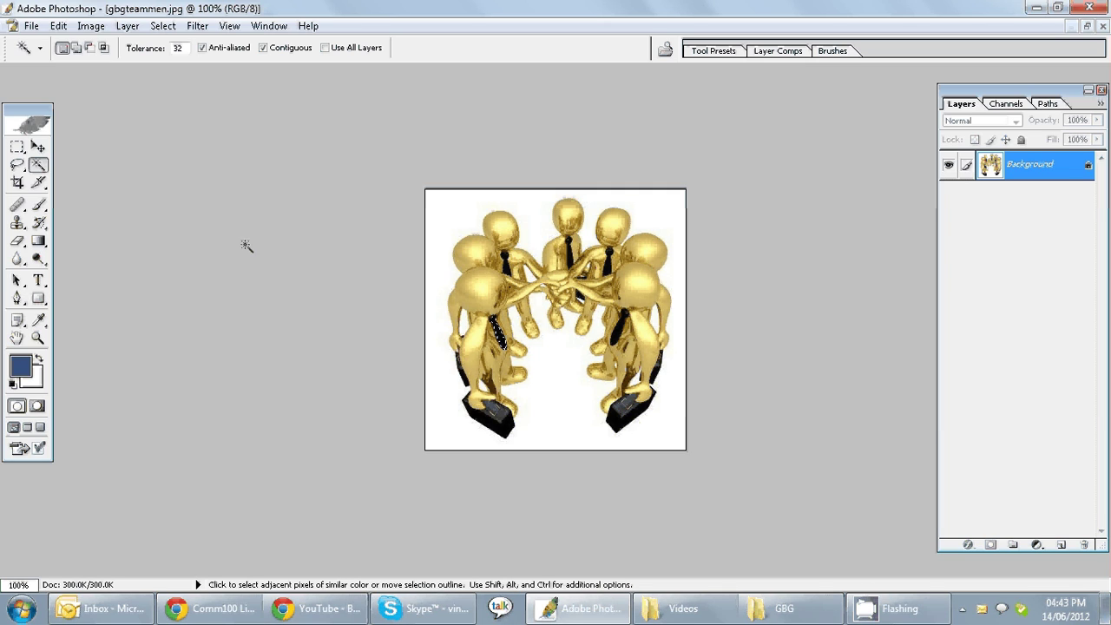
# Try to move parts of the picture with the Move tool while the Background layer is locked.
pyautogui.moveTo(34, 120); pyautogui.dragTo(41, 119)
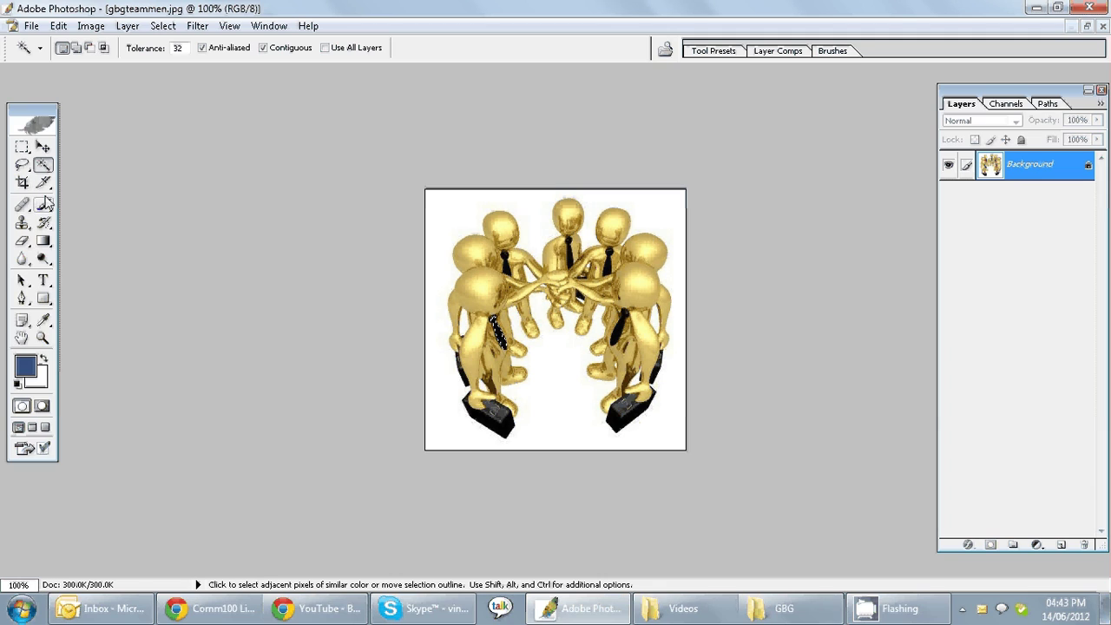
pyautogui.click(43, 148)
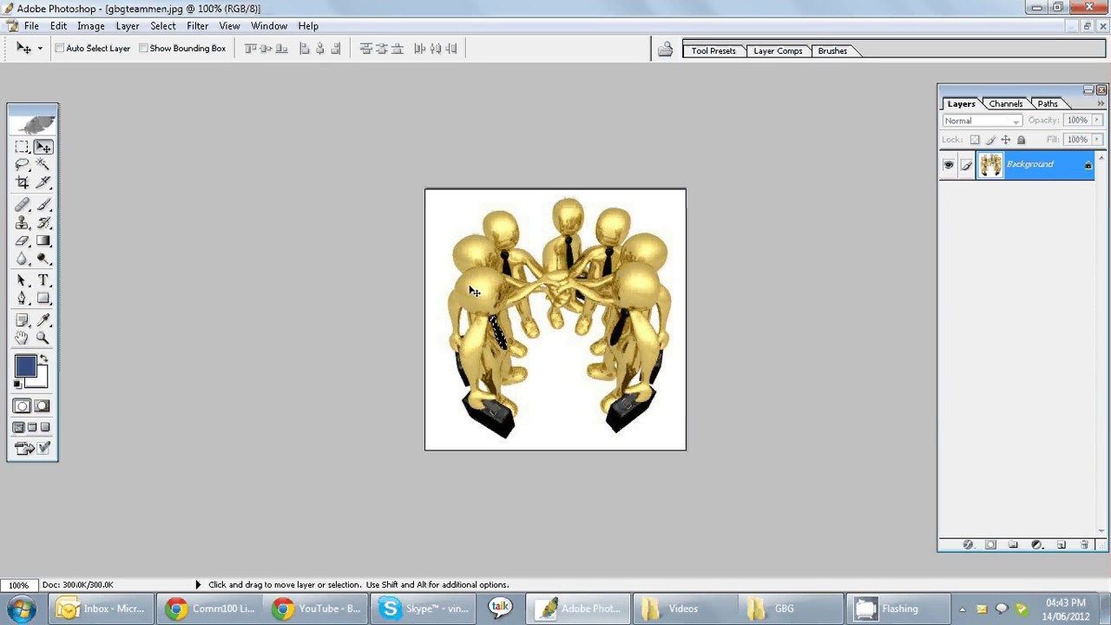
pyautogui.click(536, 255)
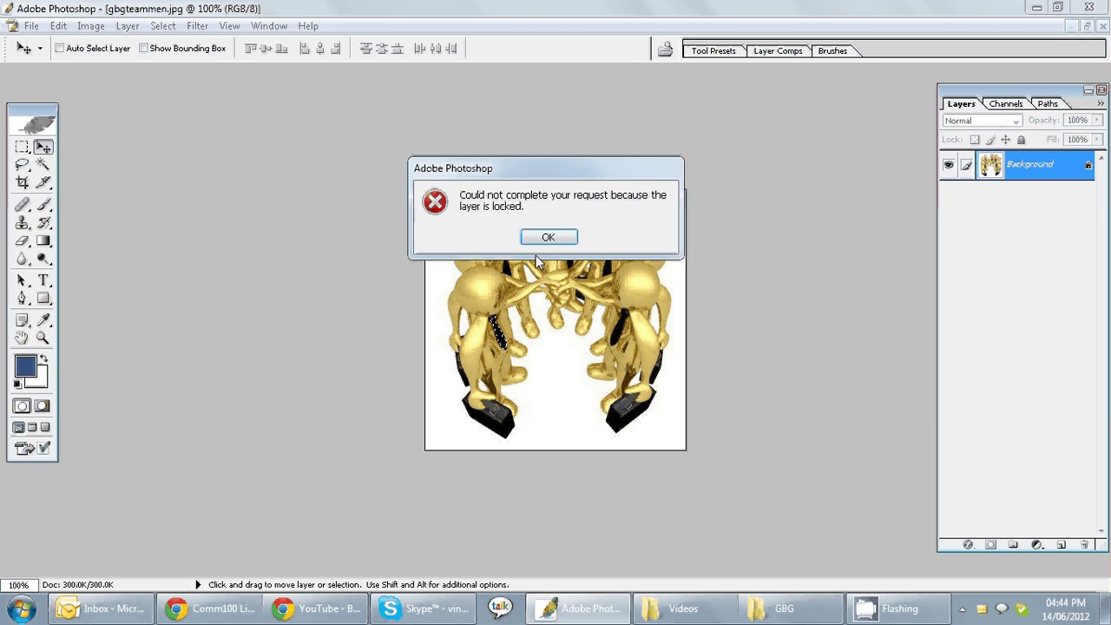
pyautogui.click(556, 240)
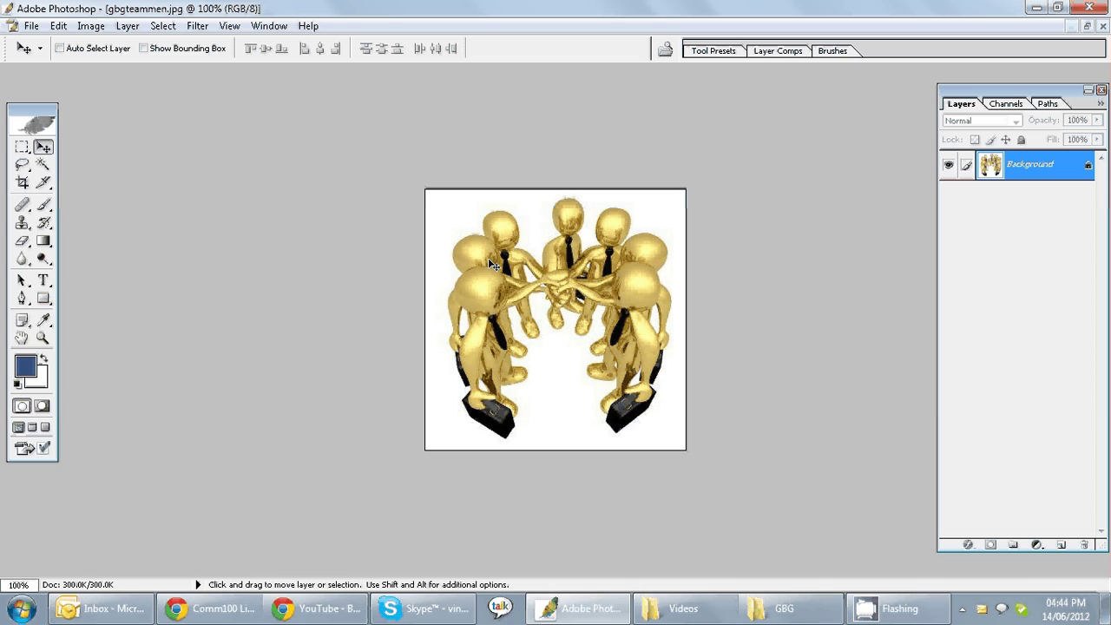
pyautogui.click(489, 246)
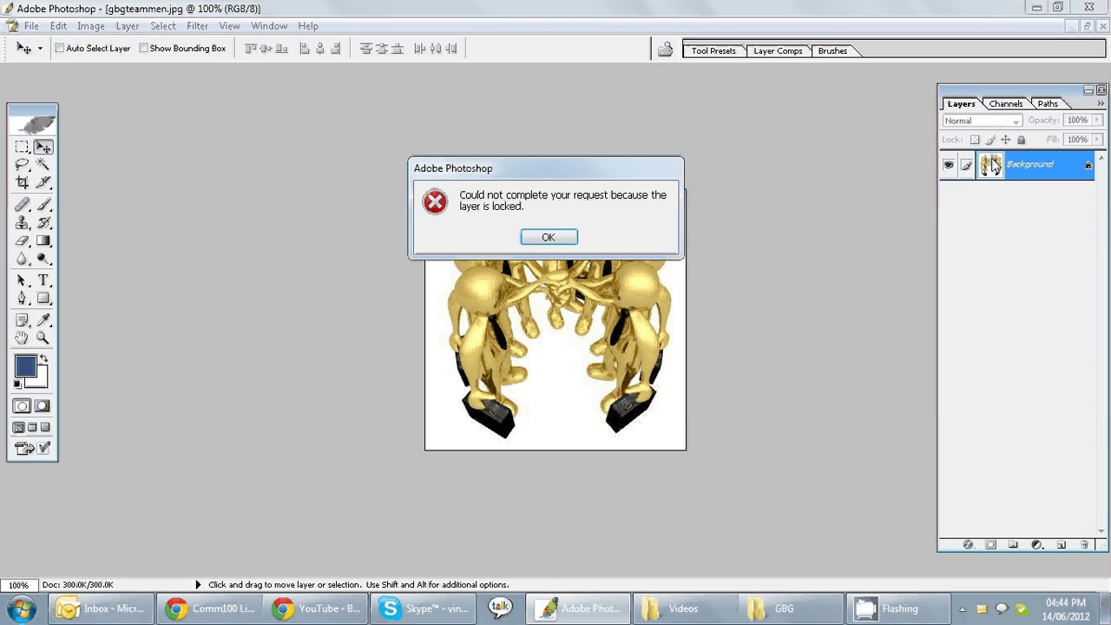
pyautogui.press('Return')
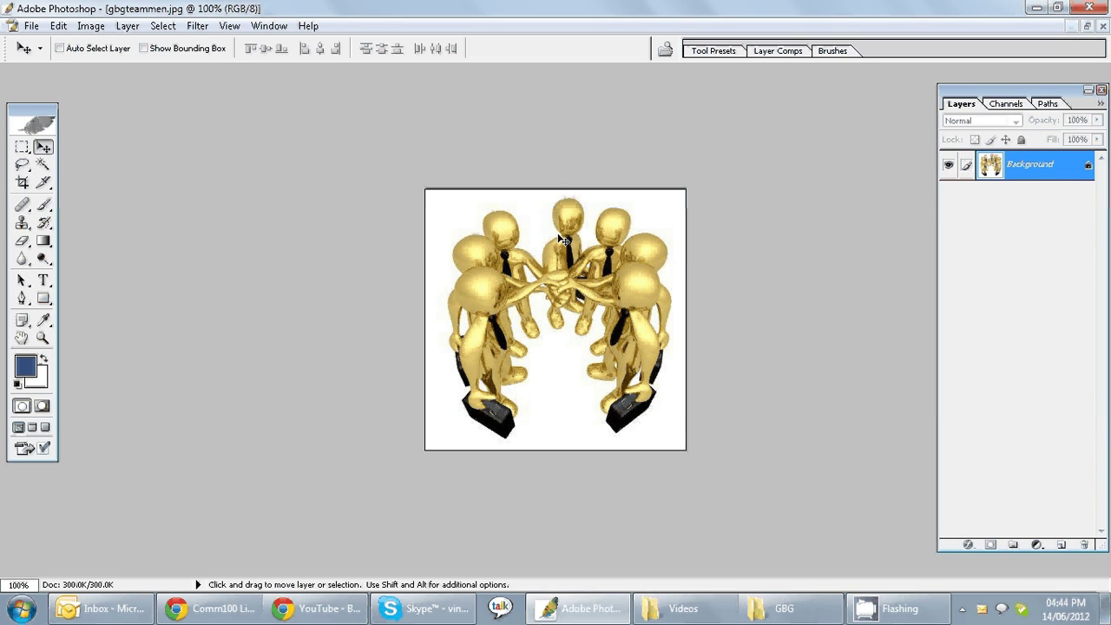
pyautogui.click(652, 284)
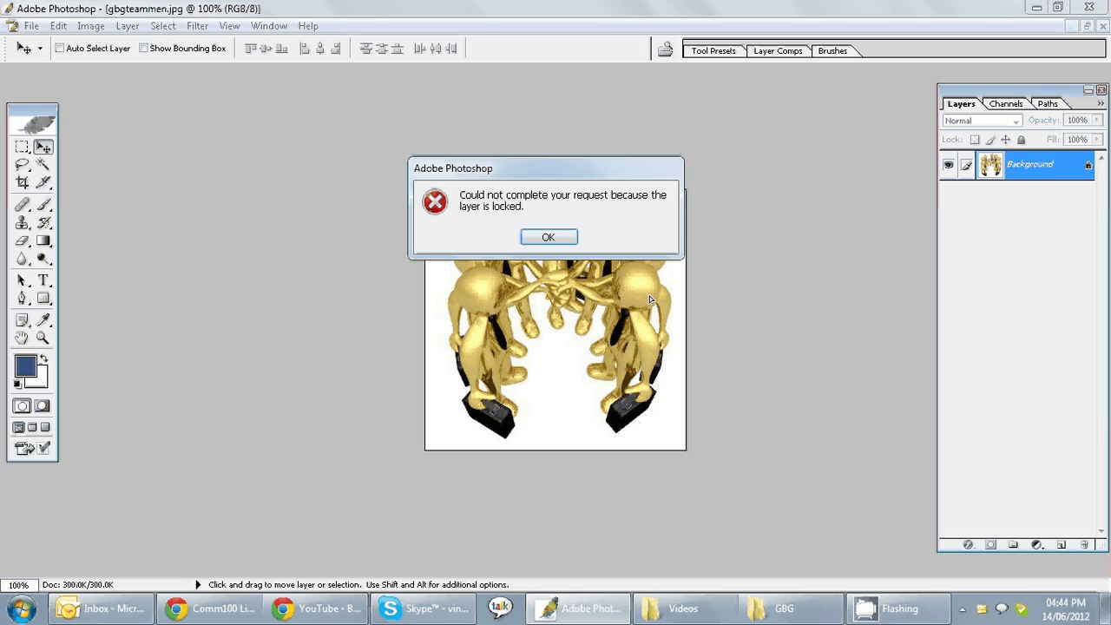
pyautogui.click(549, 238)
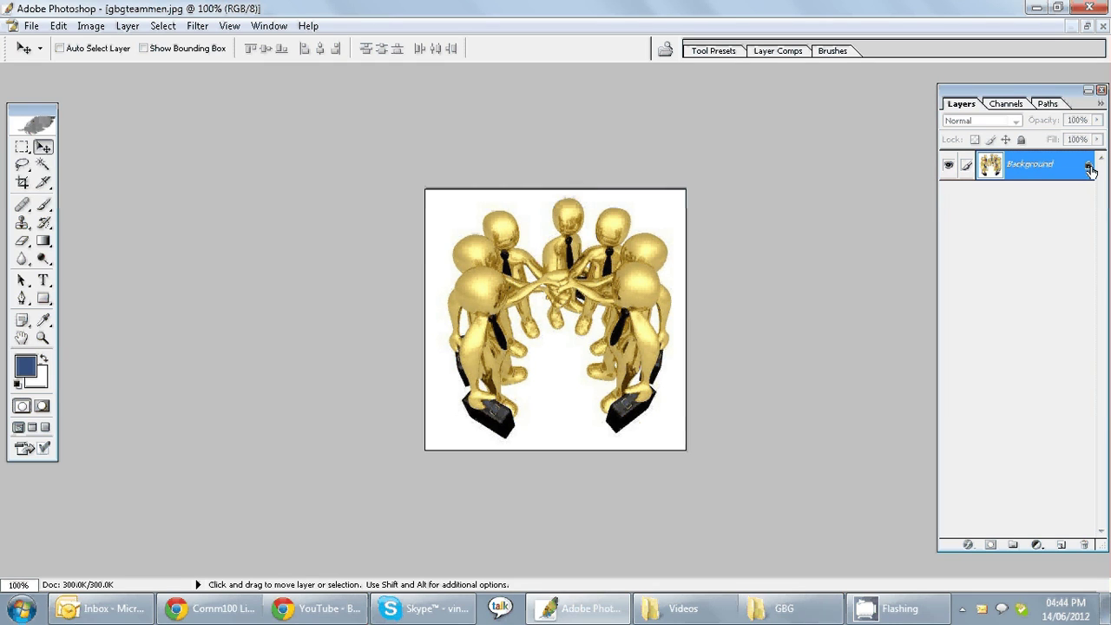
# Unlock the Background layer by converting it to a regular layer.
pyautogui.doubleClick(1091, 170)
pyautogui.click(685, 275)
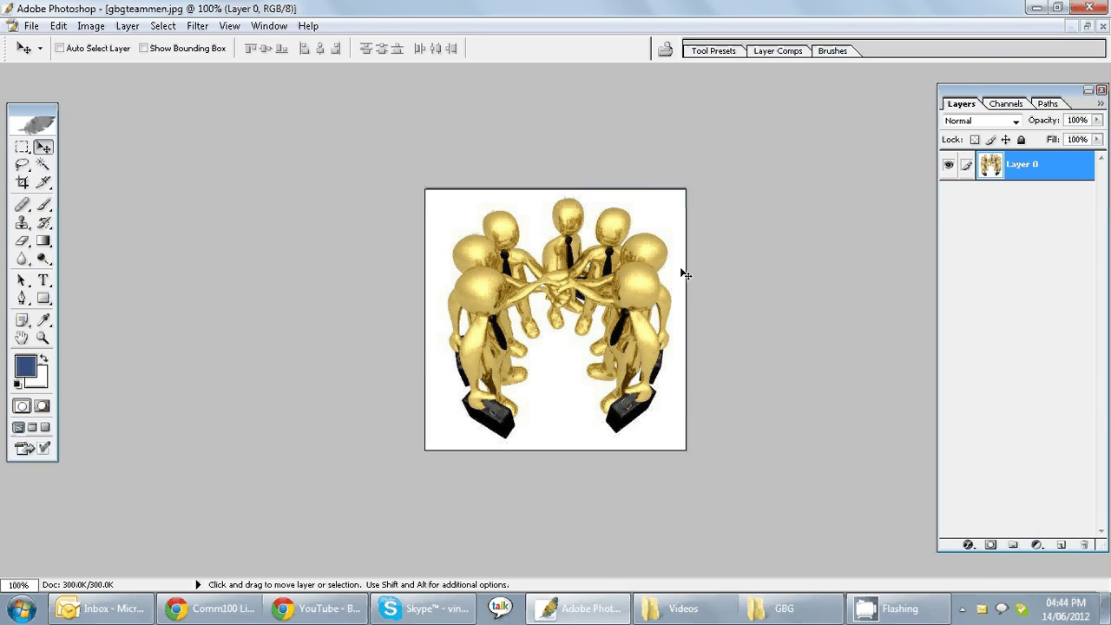
pyautogui.moveTo(684, 275); pyautogui.dragTo(641, 283)
# Select the white background around the golden figures with the Magic Wand and delete it from the unlocked layer.
pyautogui.click(53, 117)
pyautogui.moveTo(52, 116); pyautogui.dragTo(47, 118)
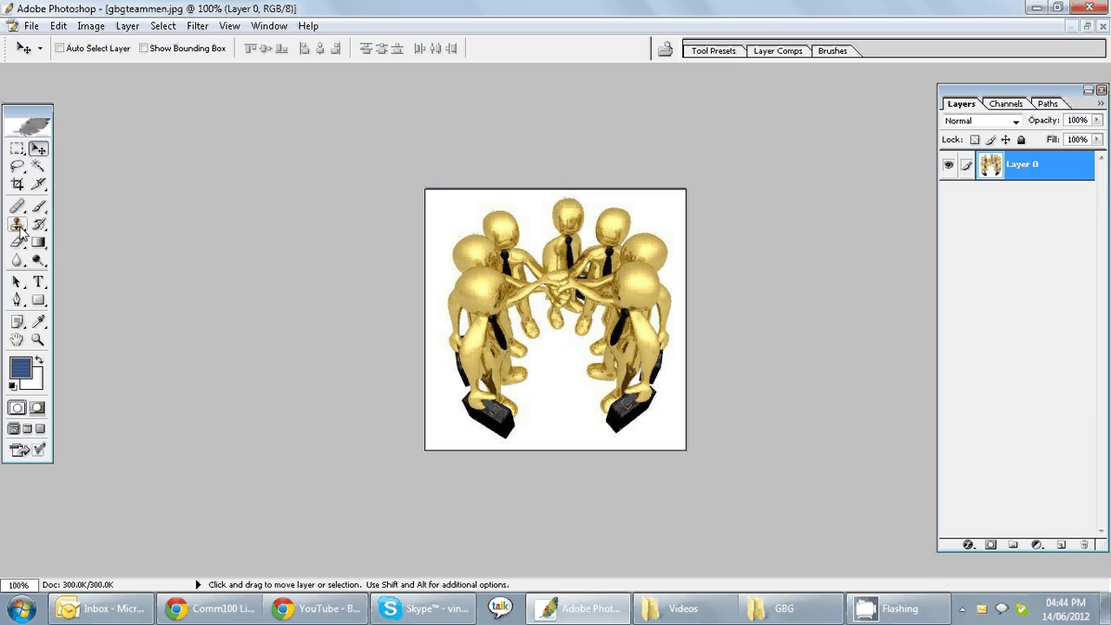
pyautogui.click(38, 168)
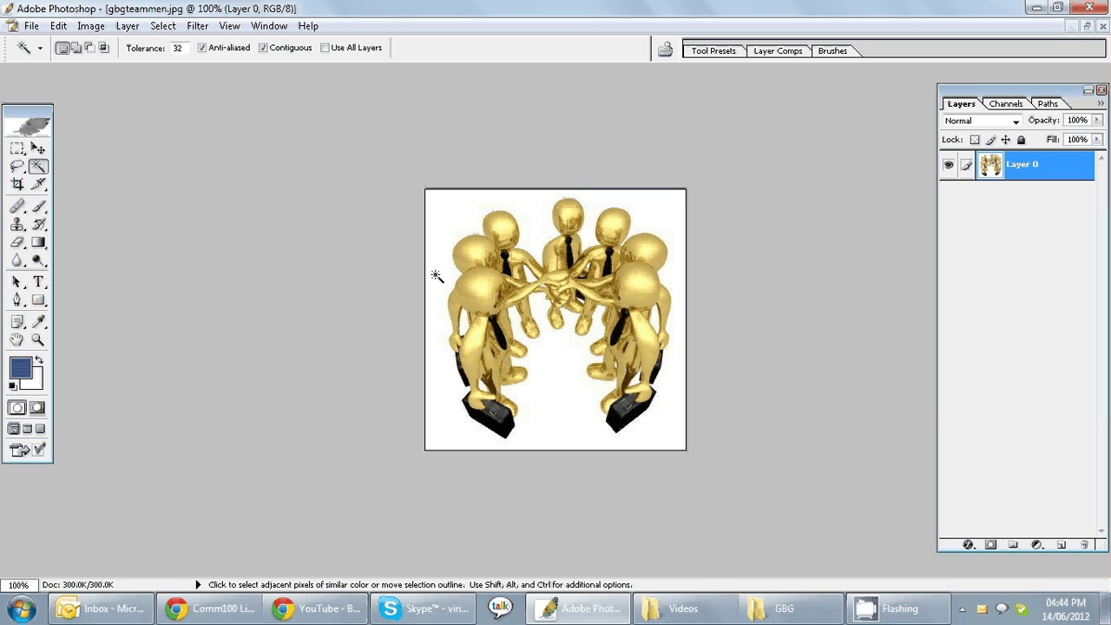
pyautogui.click(445, 218)
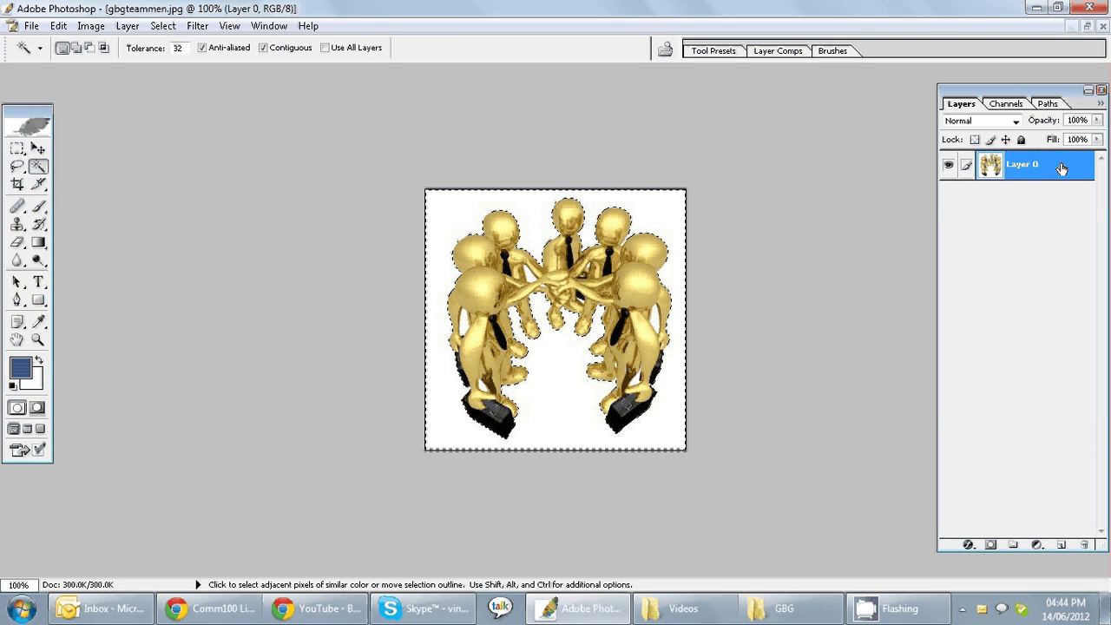
pyautogui.doubleClick(1004, 170)
pyautogui.click(1038, 262)
pyautogui.press('w')
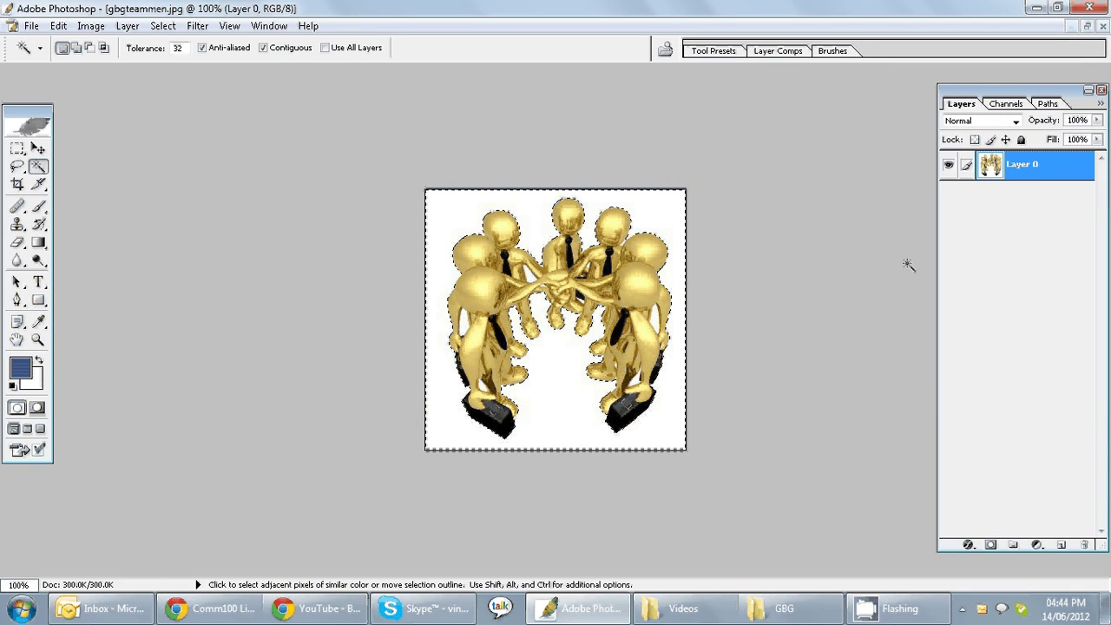
pyautogui.press('Delete')
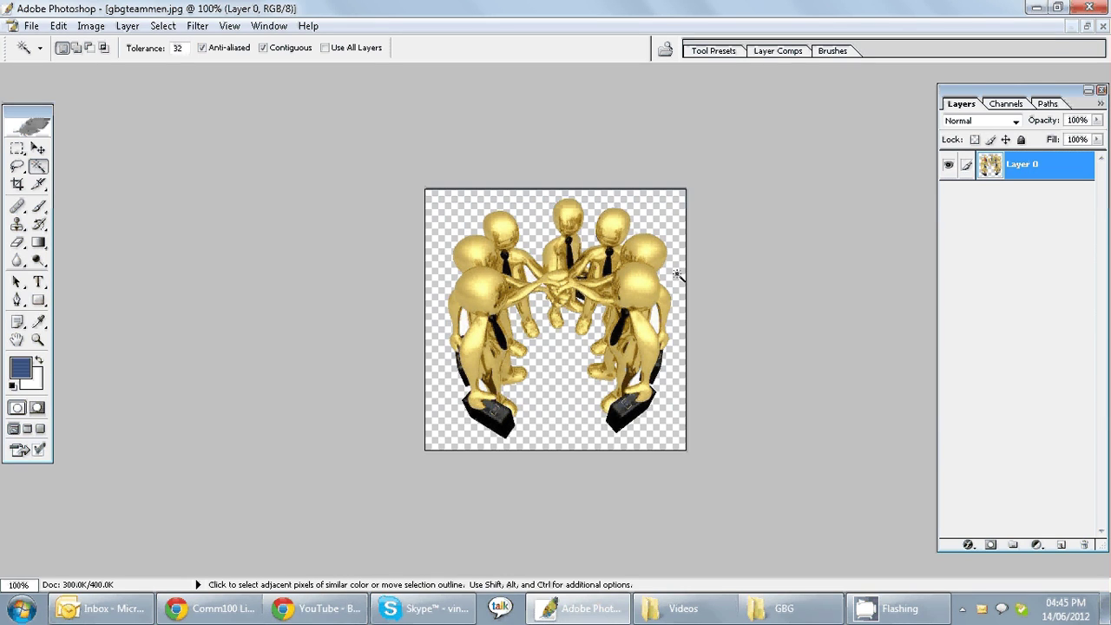
# Remove the white gaps under the back-left figure's arm and inside the front-left figures' arms with the Magic Wand.
pyautogui.click(548, 294)
pyautogui.scroll(-1, 547, 295)
pyautogui.scroll(3, 538, 273)
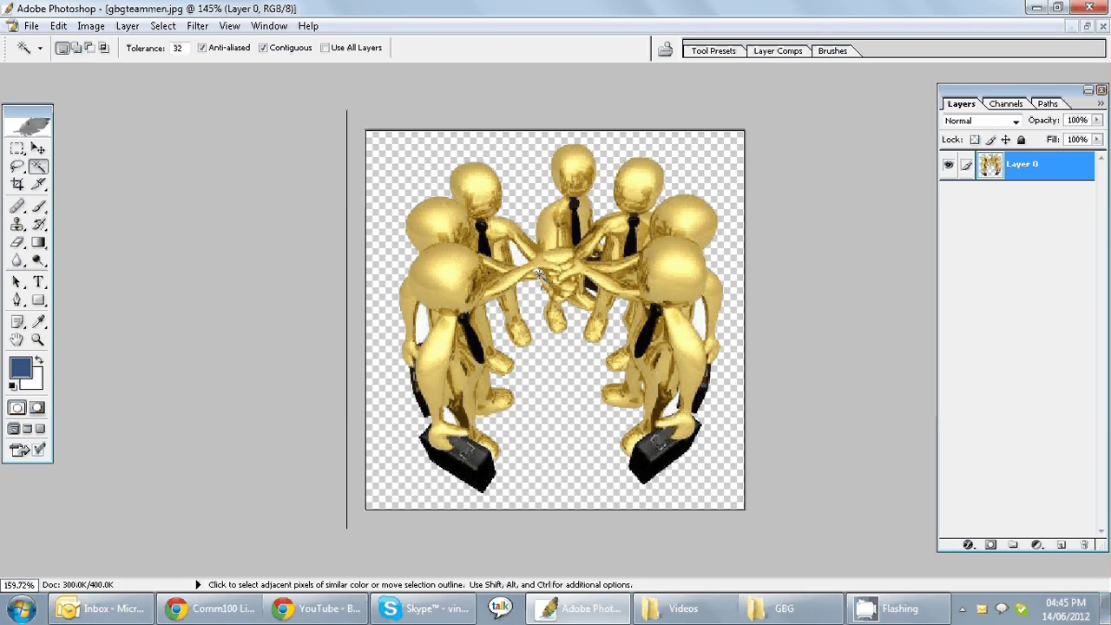
pyautogui.scroll(1, 538, 275)
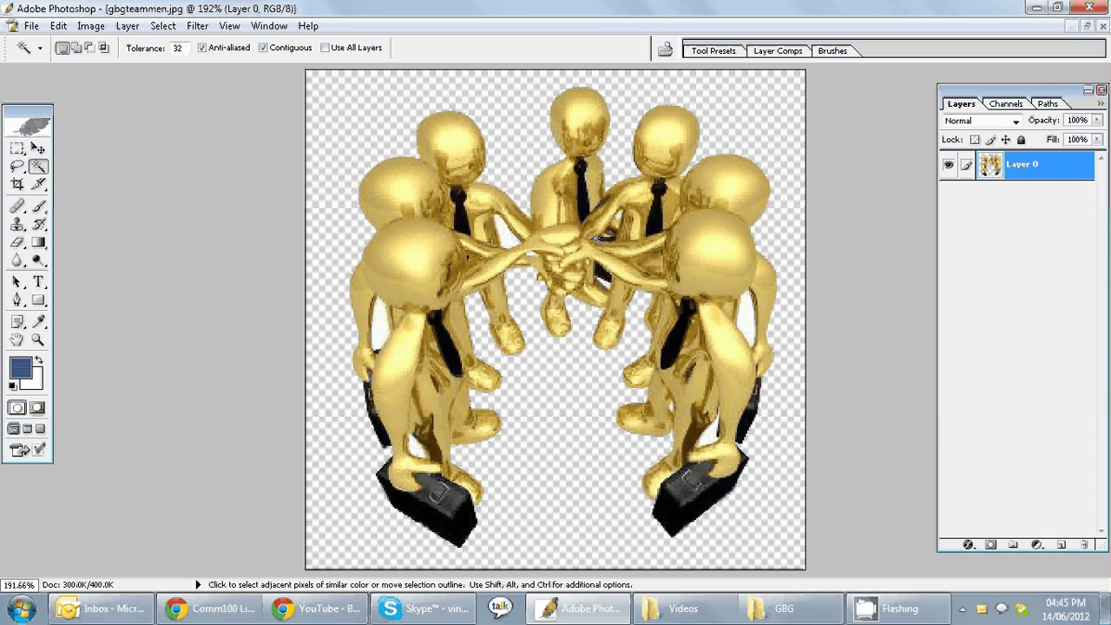
pyautogui.scroll(1, 555, 319)
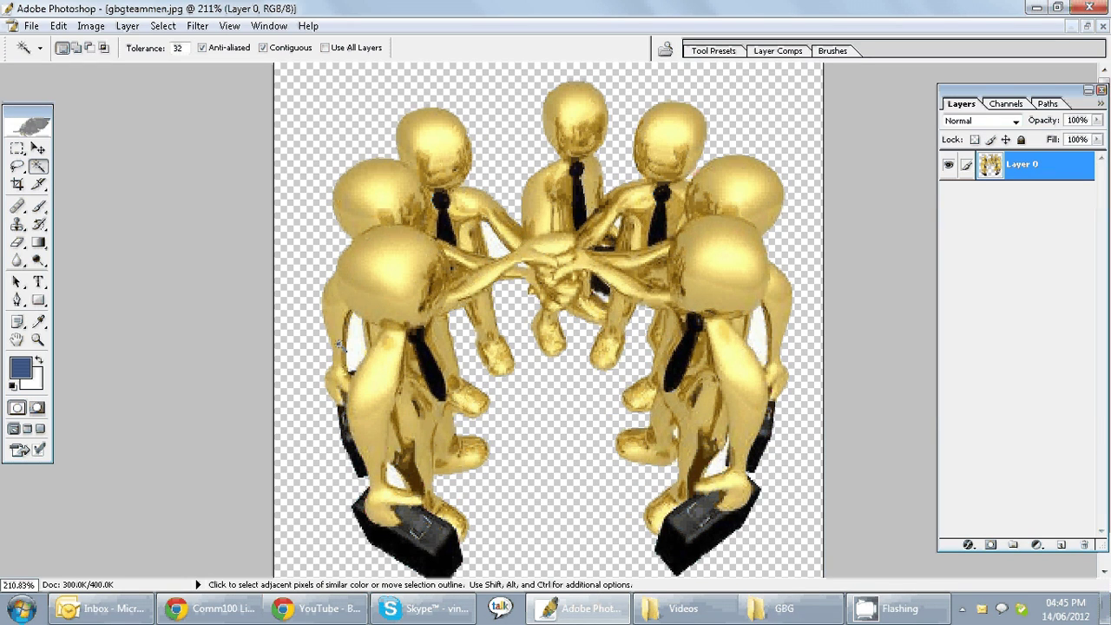
pyautogui.click(495, 247)
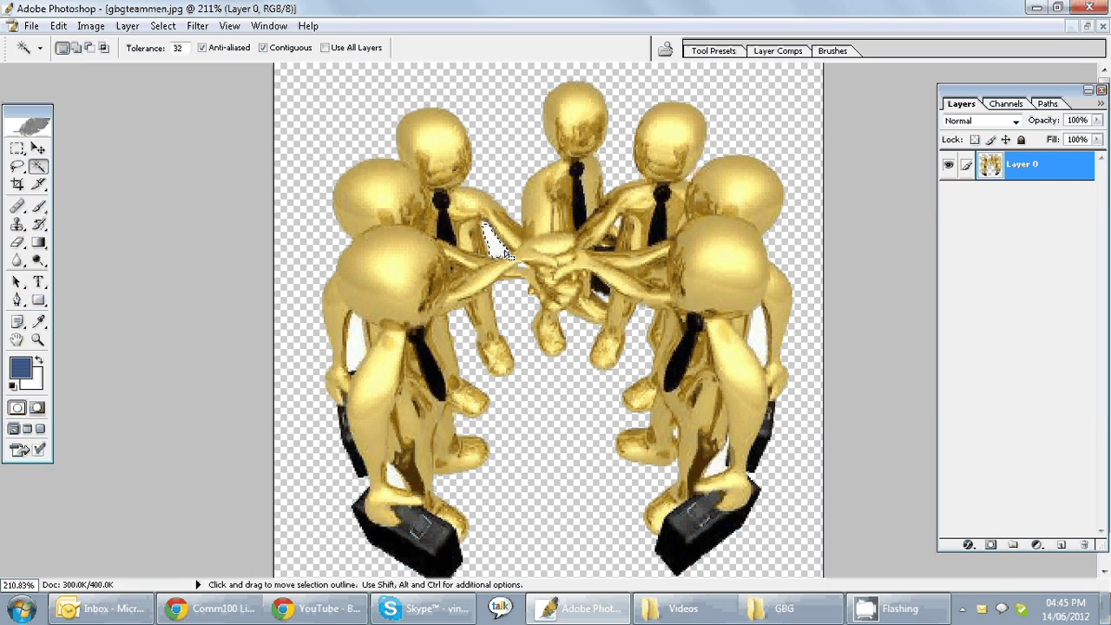
pyautogui.click(358, 353)
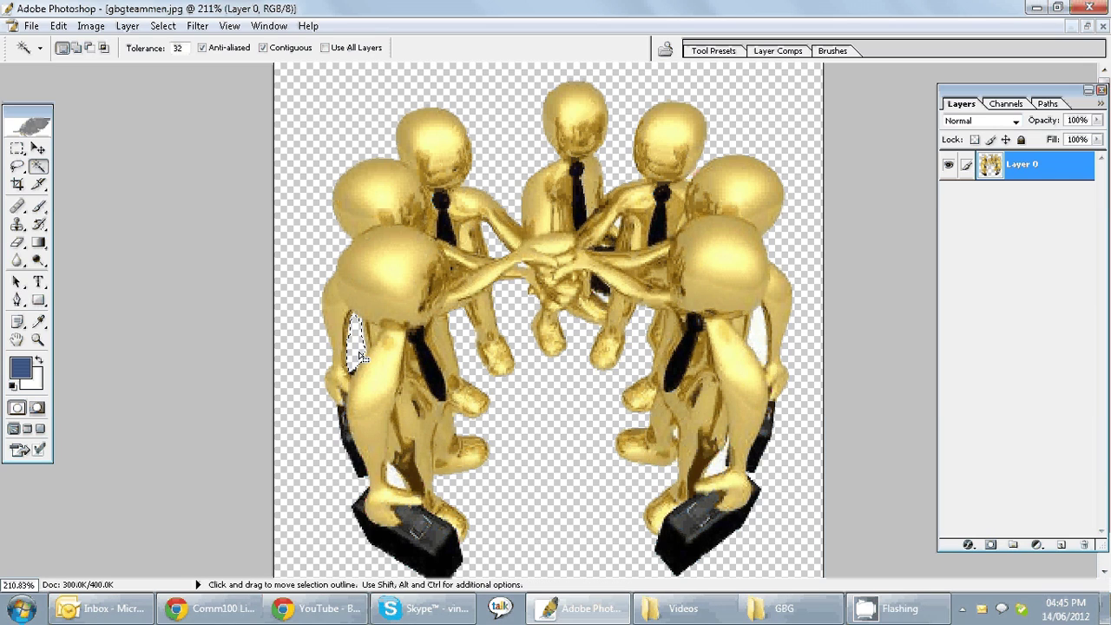
# Delete the remaining white gaps above both front briefcases, under the back-right figure's arm and inside the right figures' arms.
pyautogui.click(709, 467)
pyautogui.press('Delete')
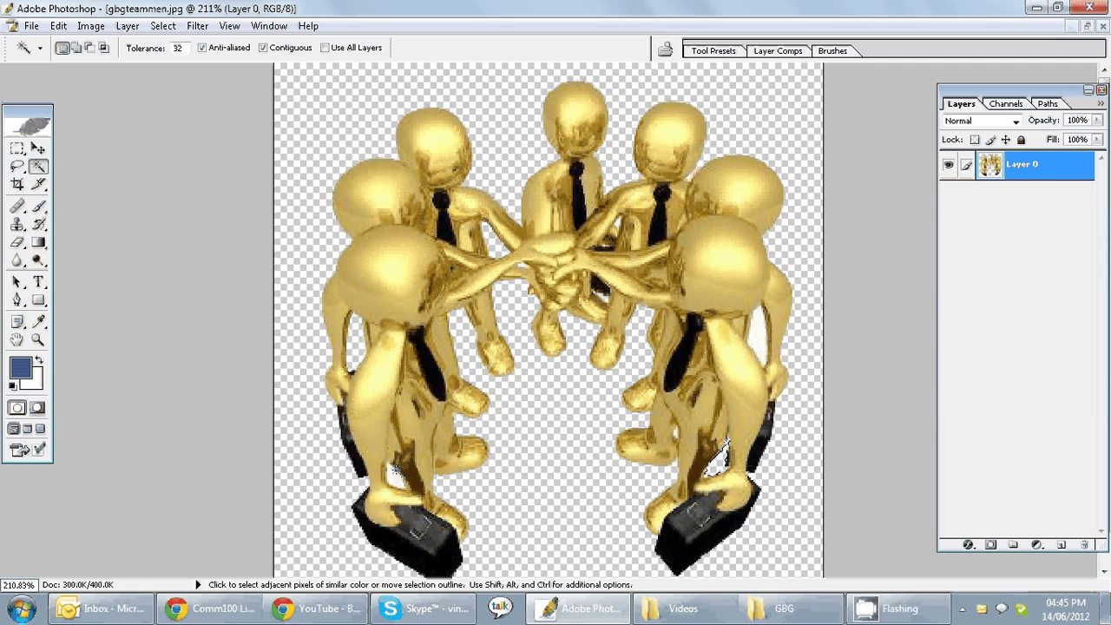
pyautogui.click(395, 470)
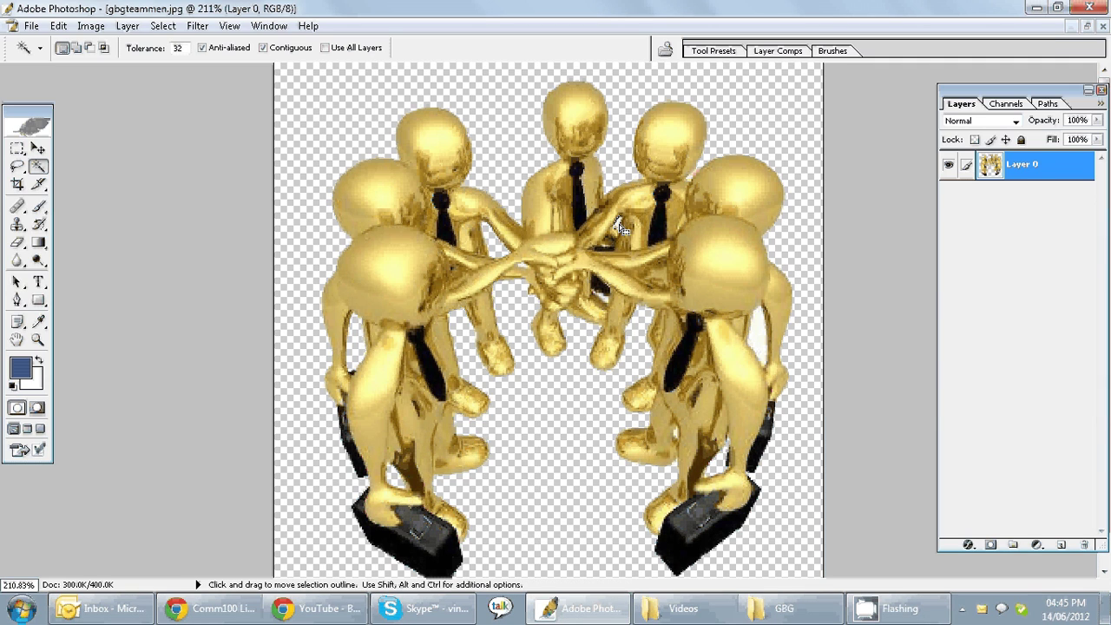
pyautogui.click(764, 340)
pyautogui.scroll(-1, 754, 341)
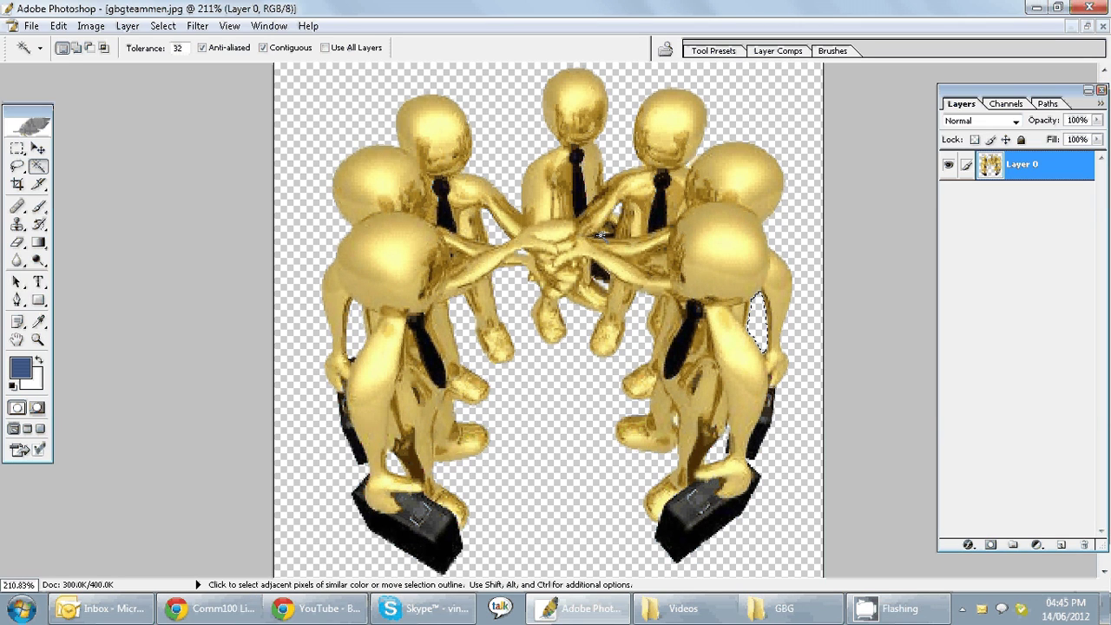
pyautogui.scroll(1, 754, 342)
# Clear the selection and switch to the Move tool.
pyautogui.hotkey('ctrl', 'd')
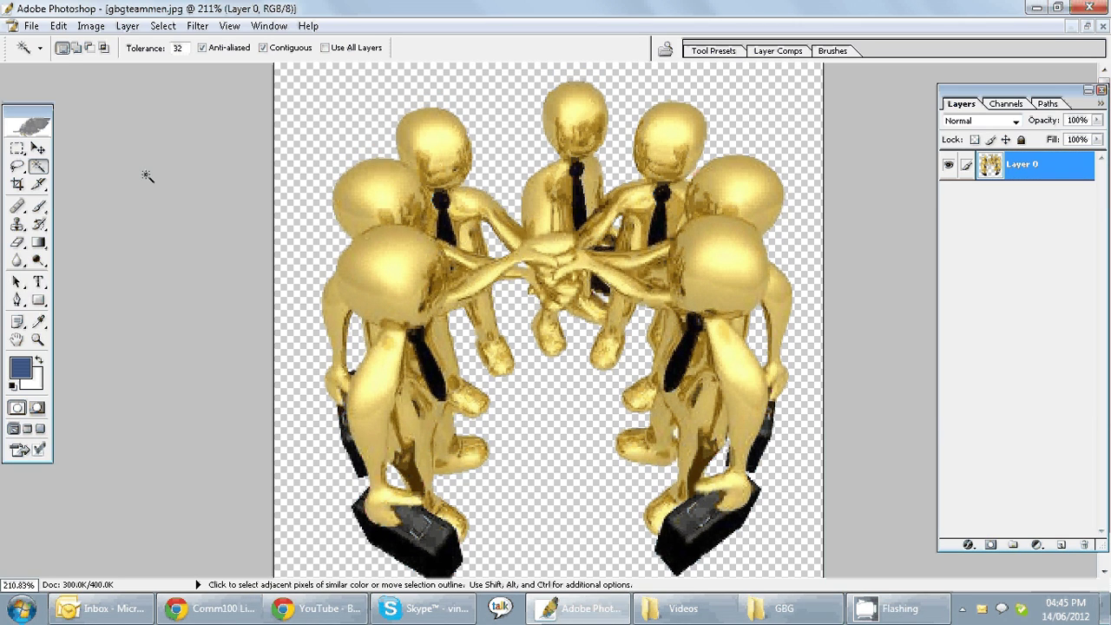
pyautogui.click(38, 149)
pyautogui.scroll(-1, 447, 295)
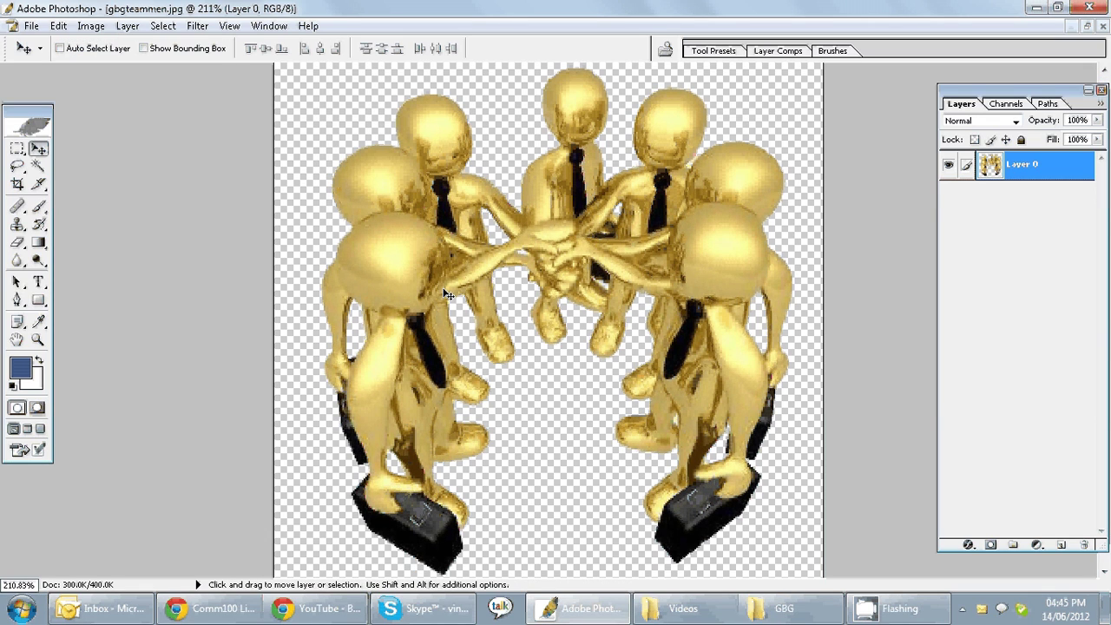
pyautogui.scroll(1, 447, 295)
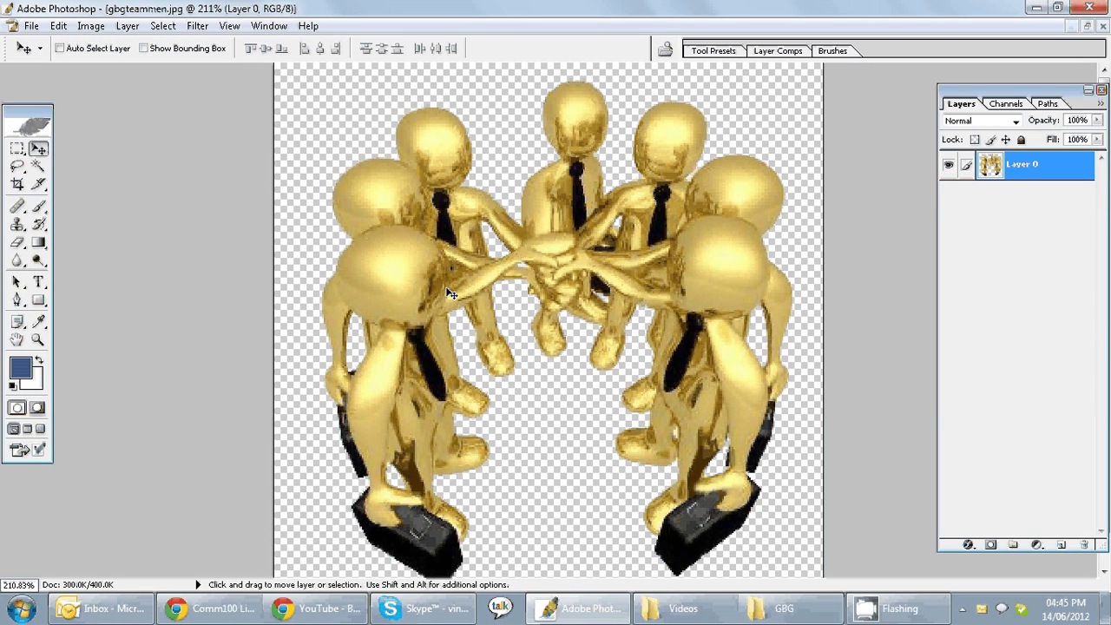
# Start saving the cut-out picture as a new file and choose PNG as its format.
pyautogui.click(31, 26)
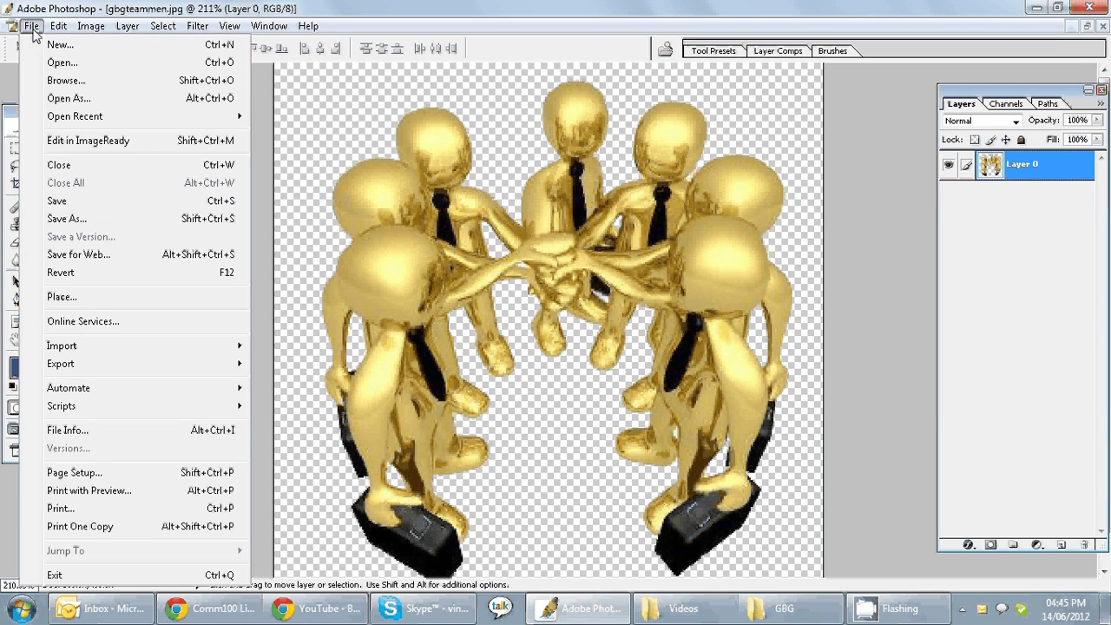
pyautogui.click(92, 222)
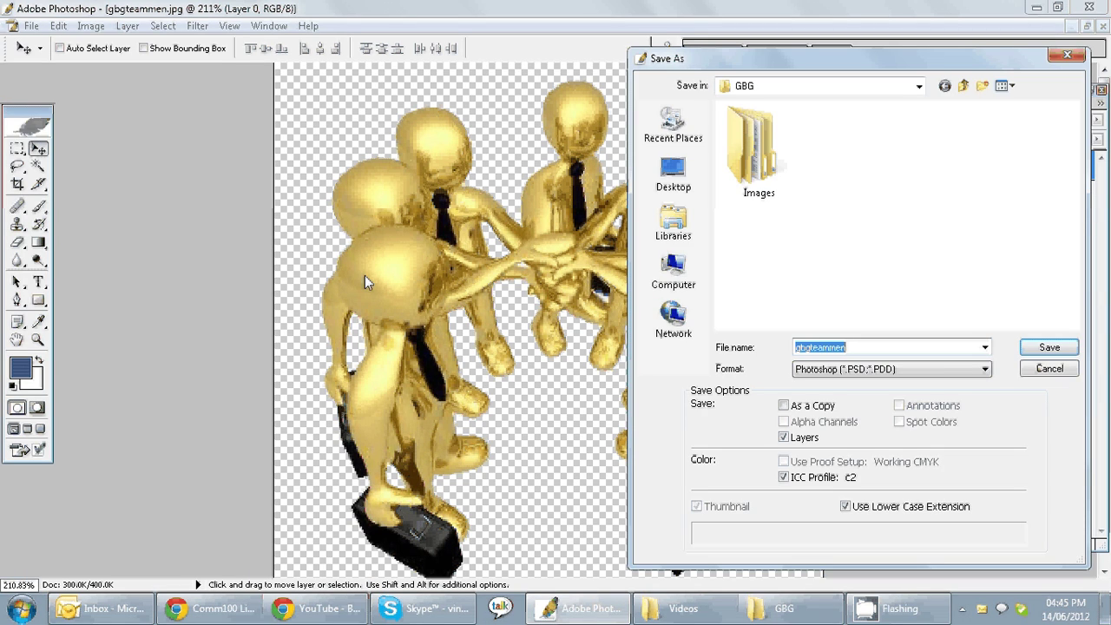
pyautogui.click(945, 372)
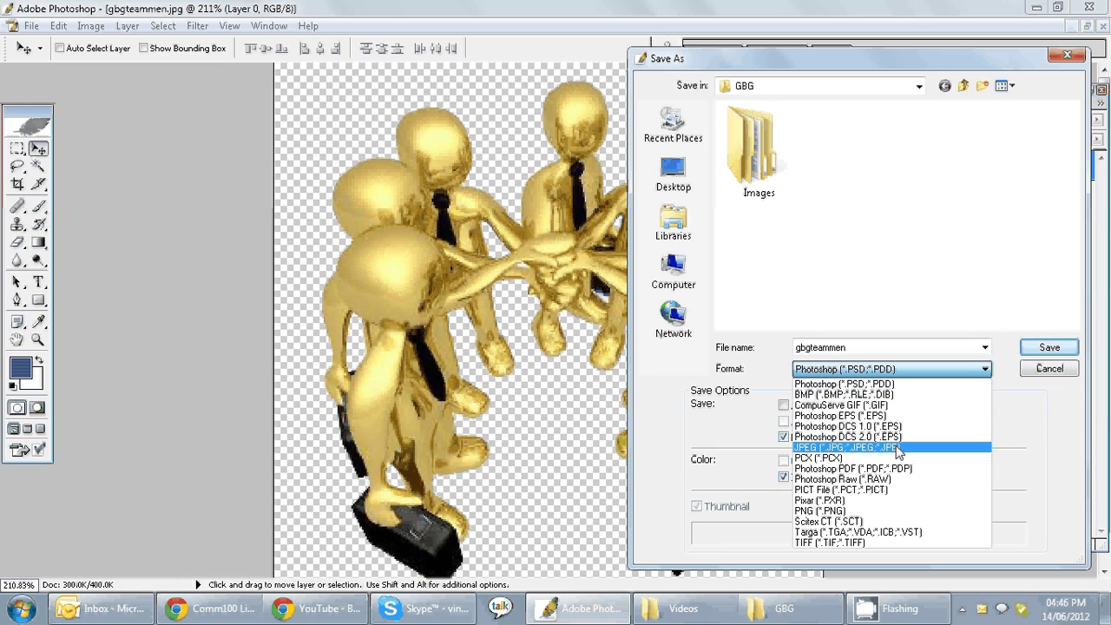
pyautogui.click(855, 513)
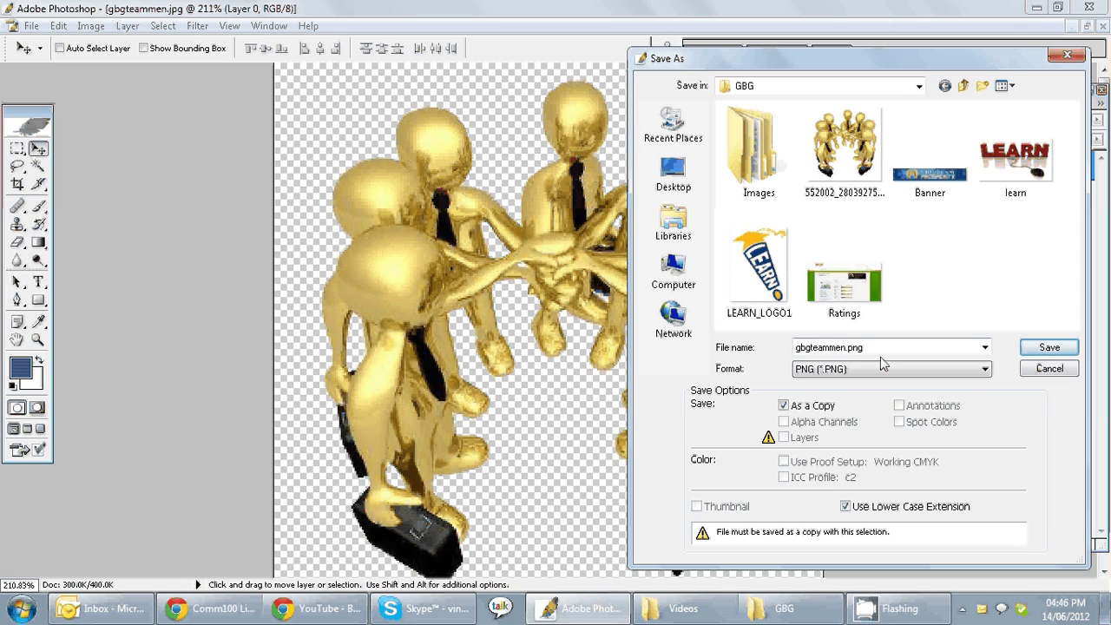
# Name the copy gbgteam22men.png and save it to the Desktop with interlacing set to None.
pyautogui.doubleClick(839, 348)
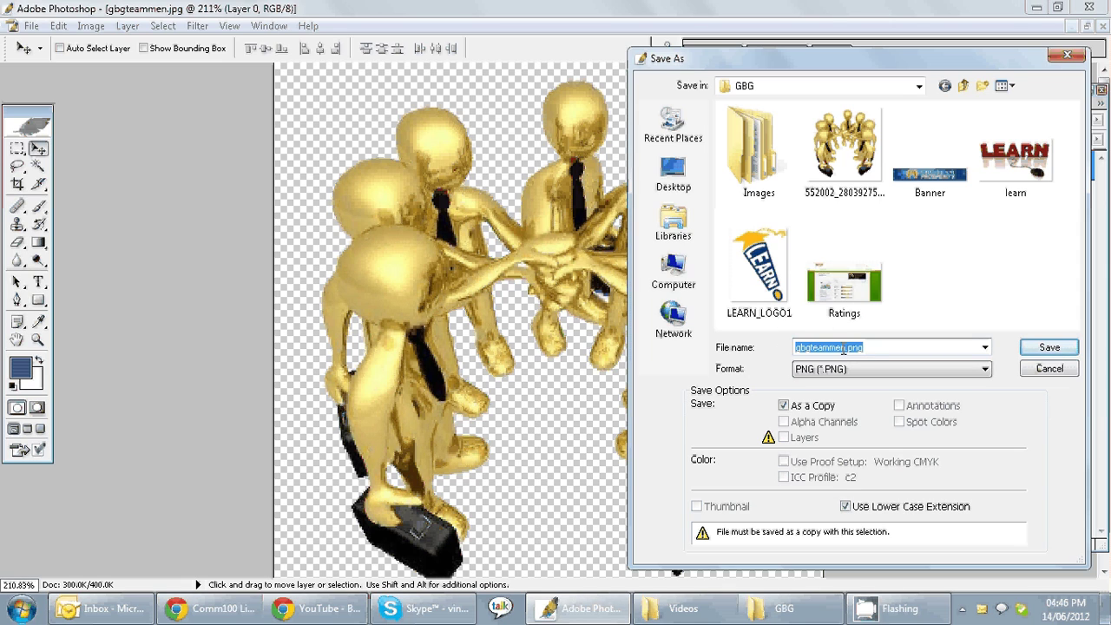
pyautogui.click(844, 348)
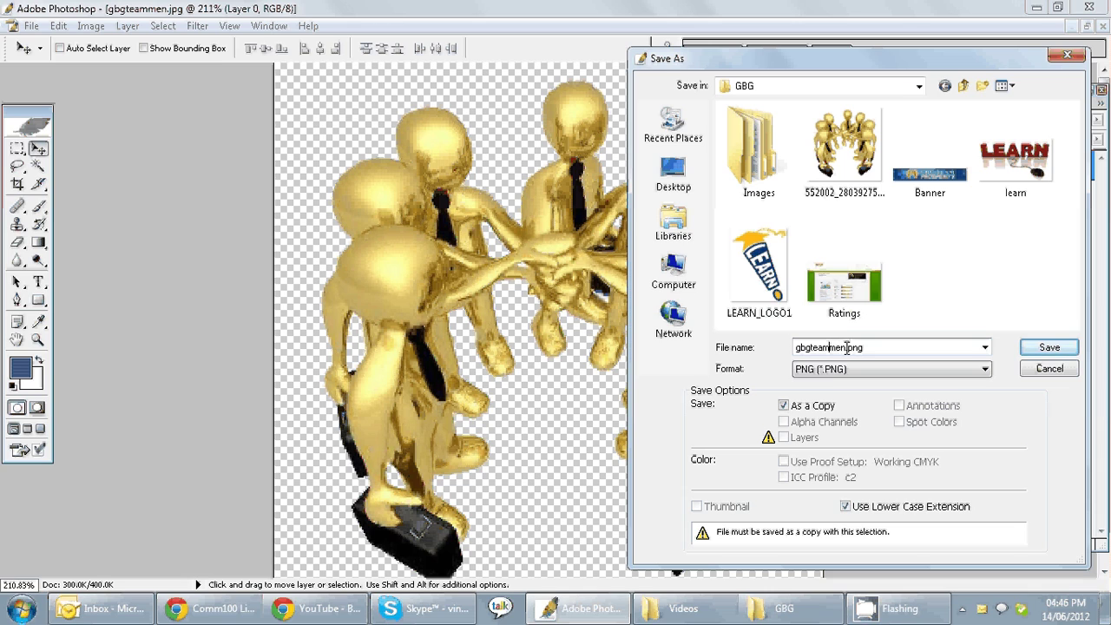
pyautogui.write('22')
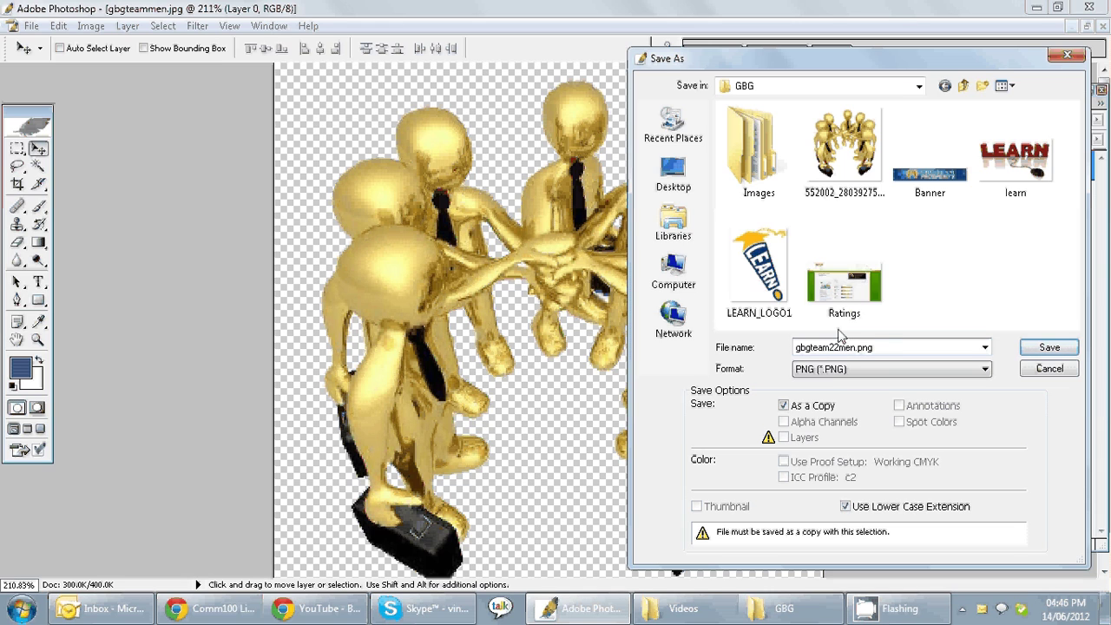
pyautogui.click(680, 189)
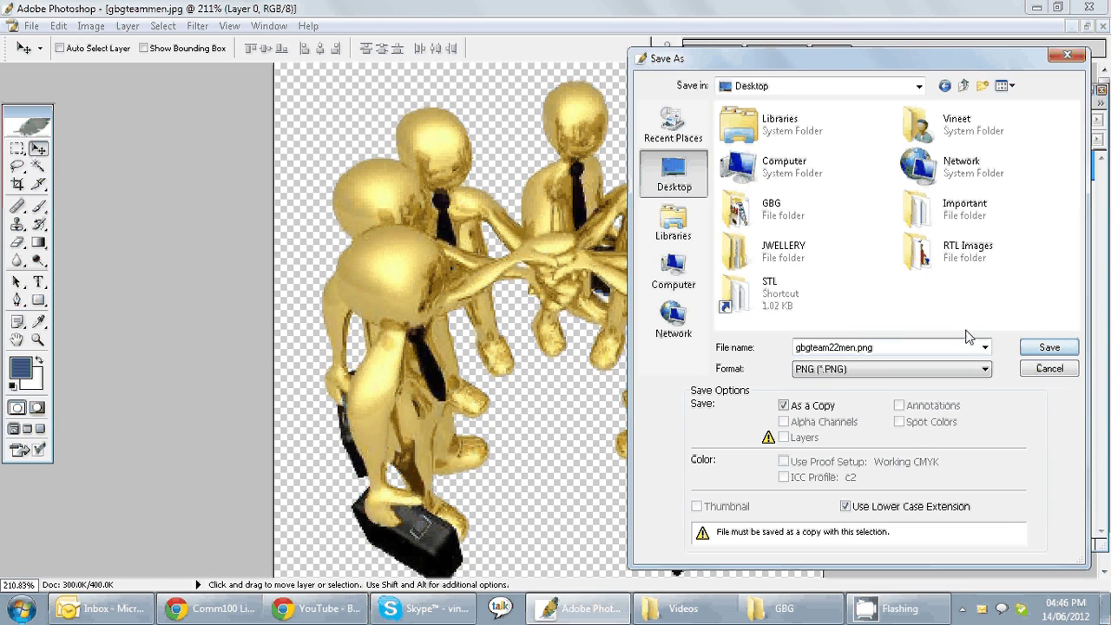
pyautogui.click(1048, 348)
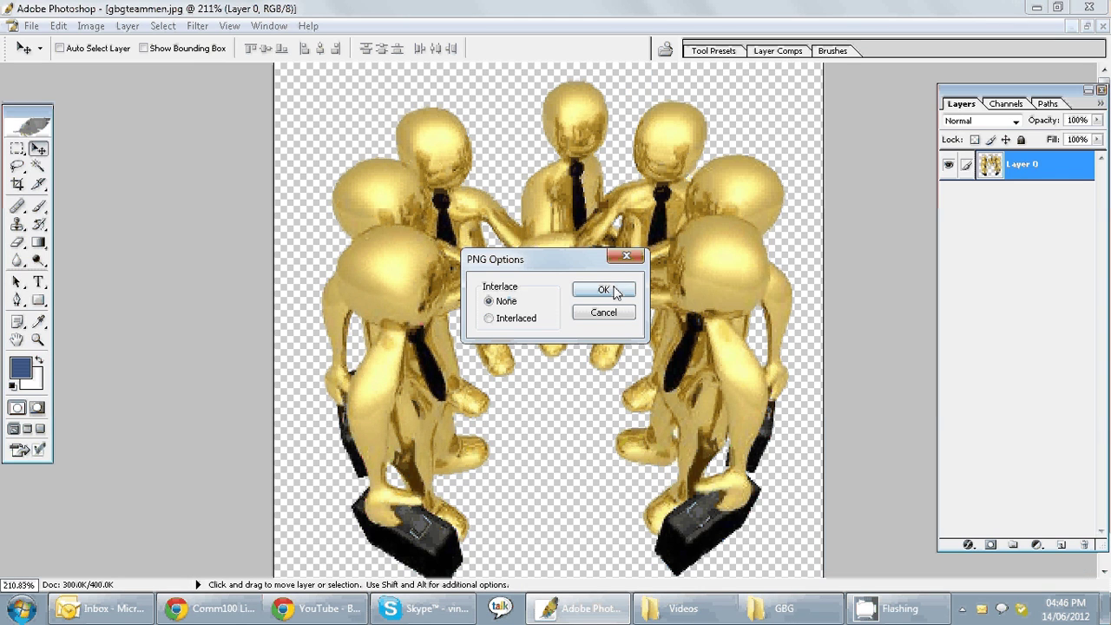
pyautogui.click(608, 290)
# Shift the floating toolbox slightly away from the edge of the window.
pyautogui.scroll(-1, 640, 291)
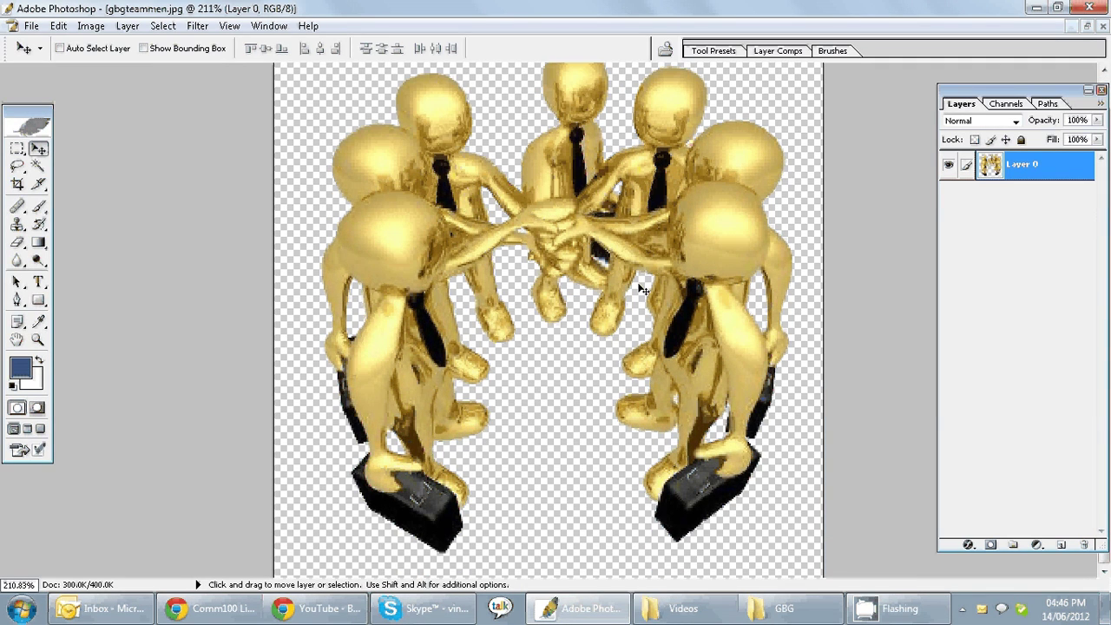
pyautogui.scroll(1, 643, 290)
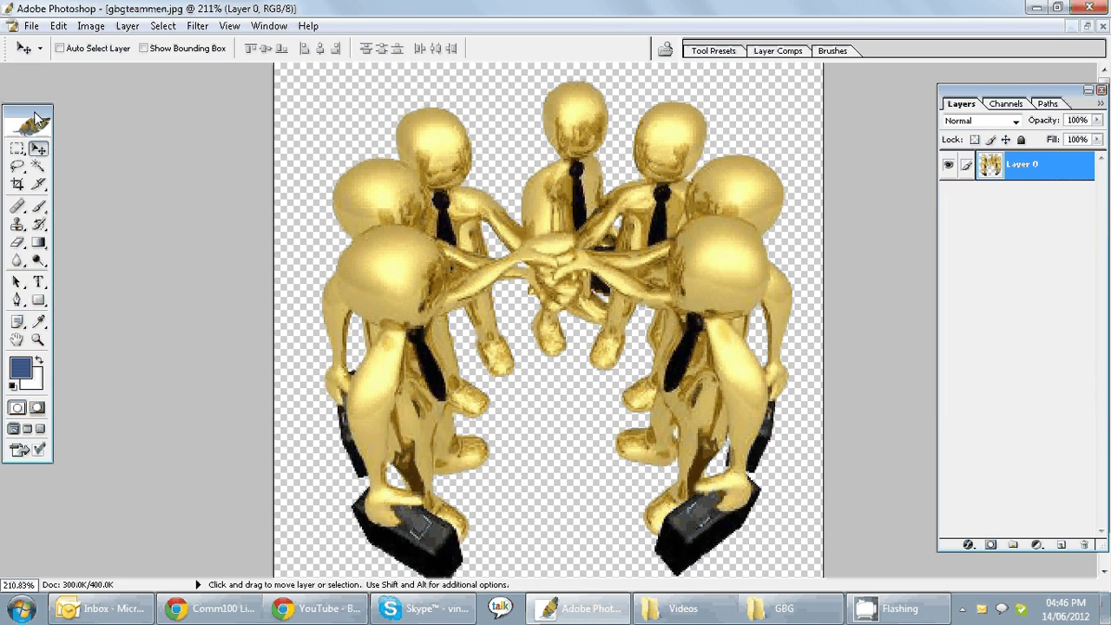
pyautogui.moveTo(35, 117); pyautogui.dragTo(49, 117)
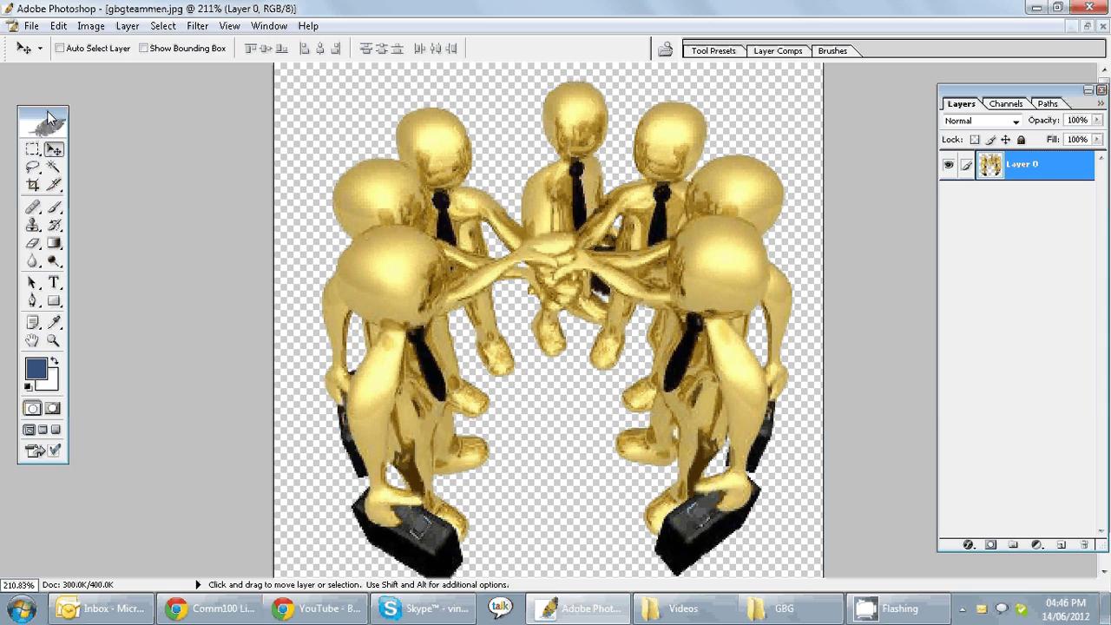